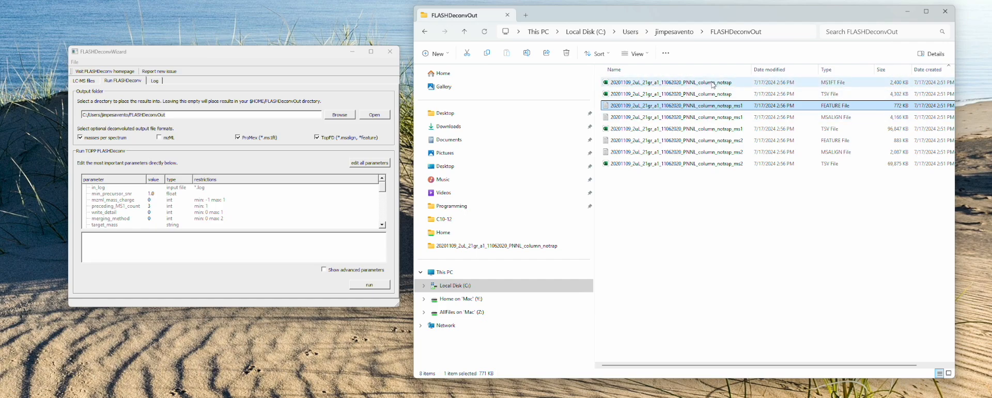
Step: Review the deconvolution output files in FLASHDeconvOut, selecting the ms1 group and the ms2 group of feature, msalign and TSV files
left_click(721, 96)
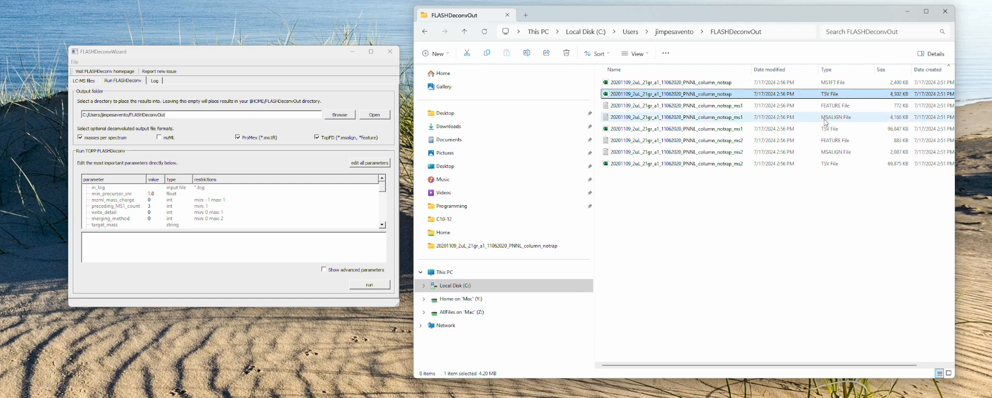
left_click(738, 106)
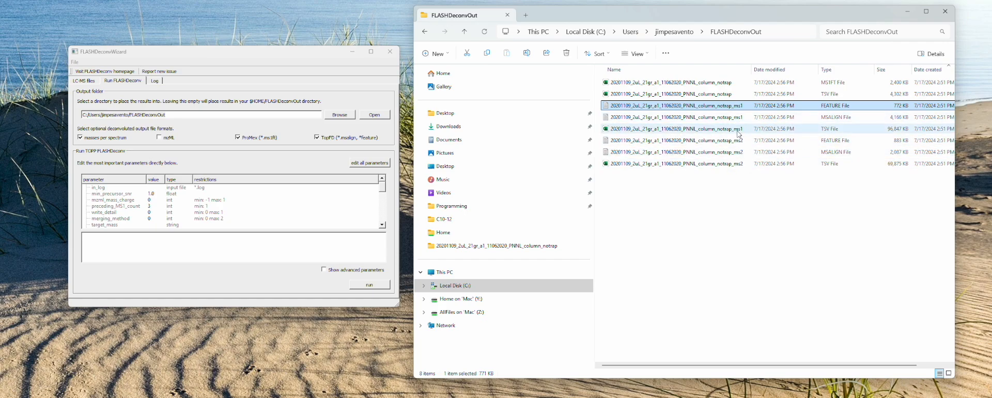
left_click(739, 130, "shift")
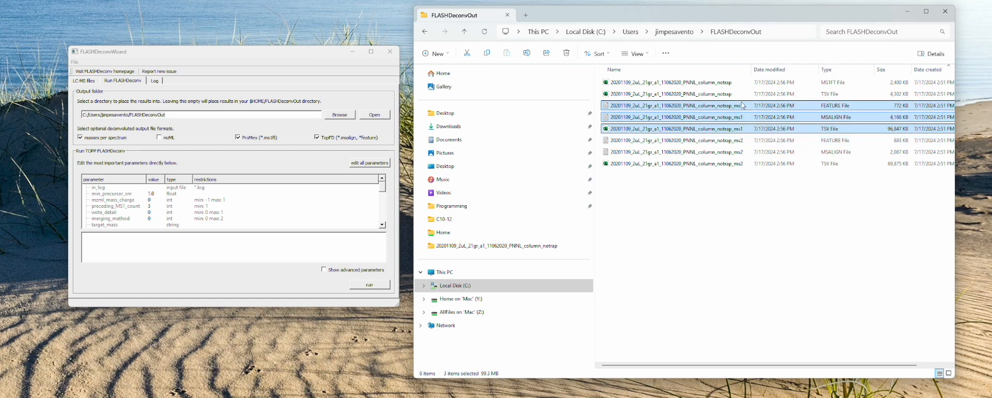
left_click(740, 140)
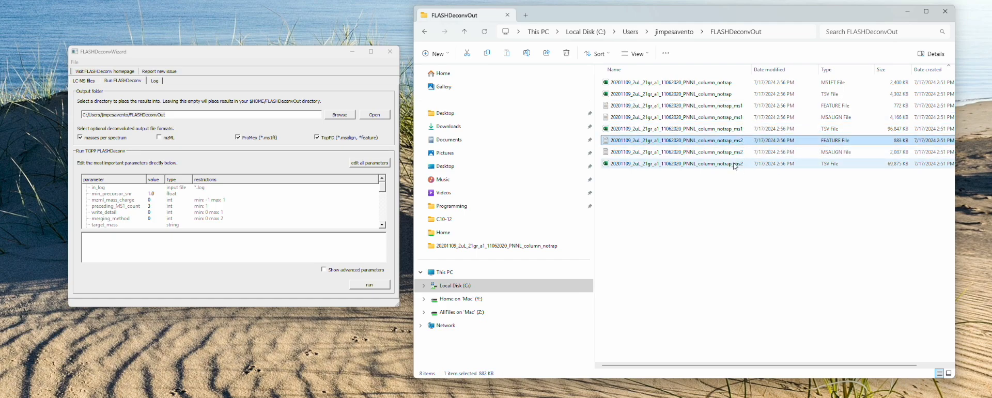
left_click(735, 165, "shift")
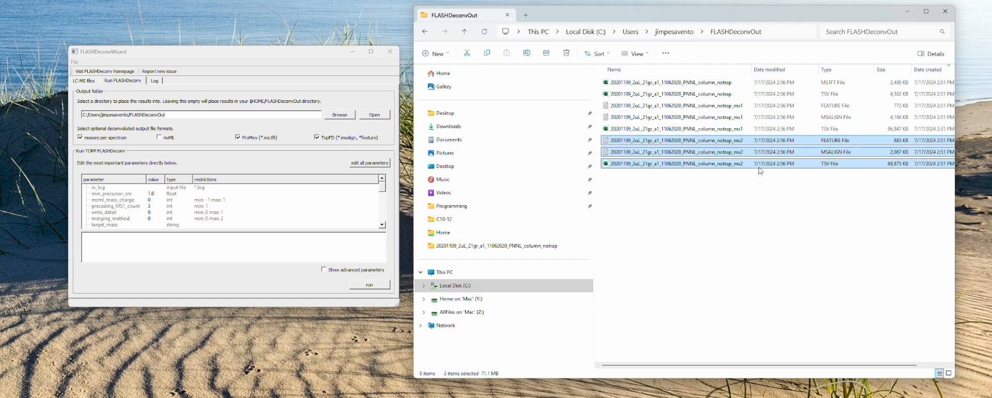
left_click(744, 181)
left_click(738, 165)
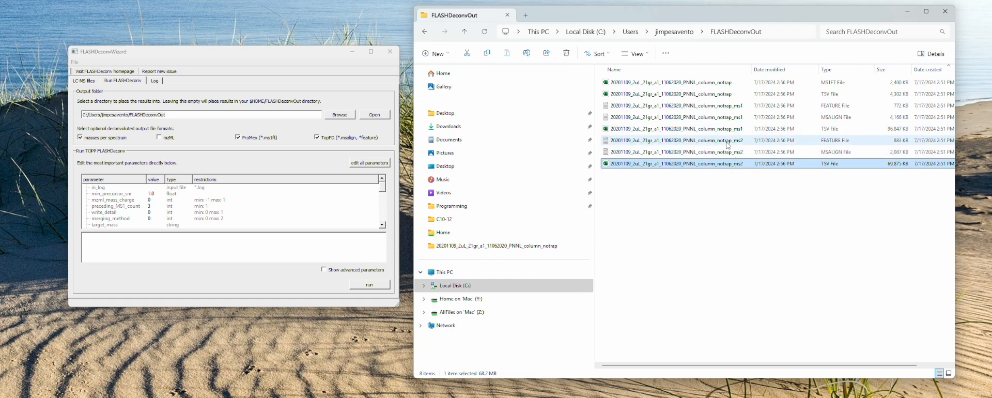
Step: Open the ms1 MSALIGN file as text, bring its window fully into view and browse ahead to scans in the 700s
left_click(718, 117)
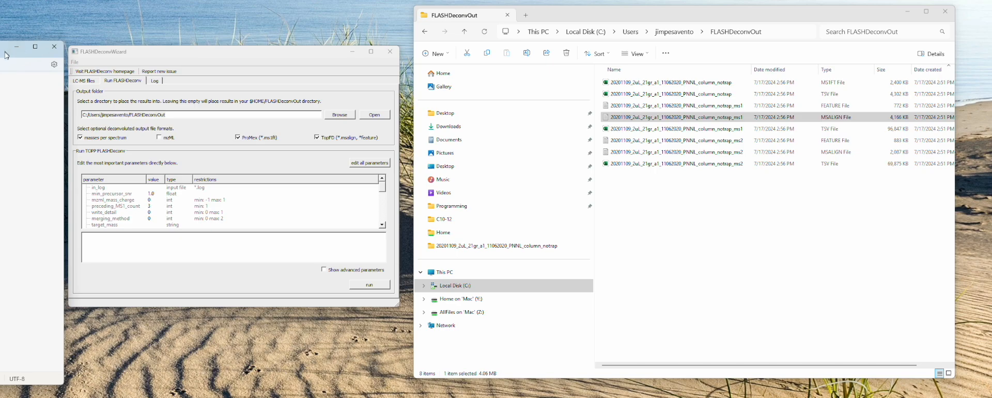
left_click_drag(10, 49, 745, 38)
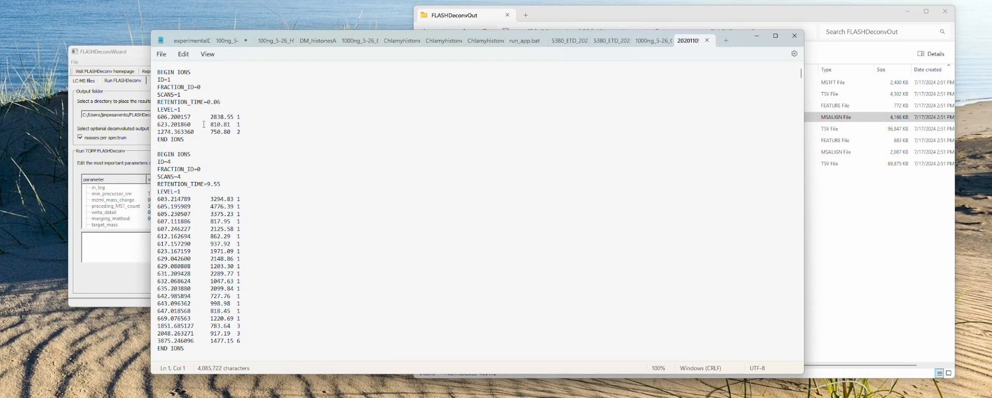
scroll(321, 158, "down", 1)
left_click(300, 157)
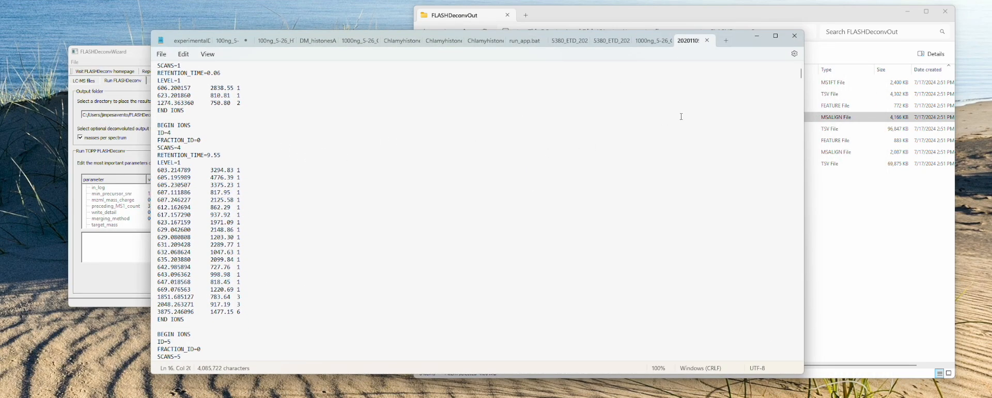
left_click_drag(803, 79, 794, 146)
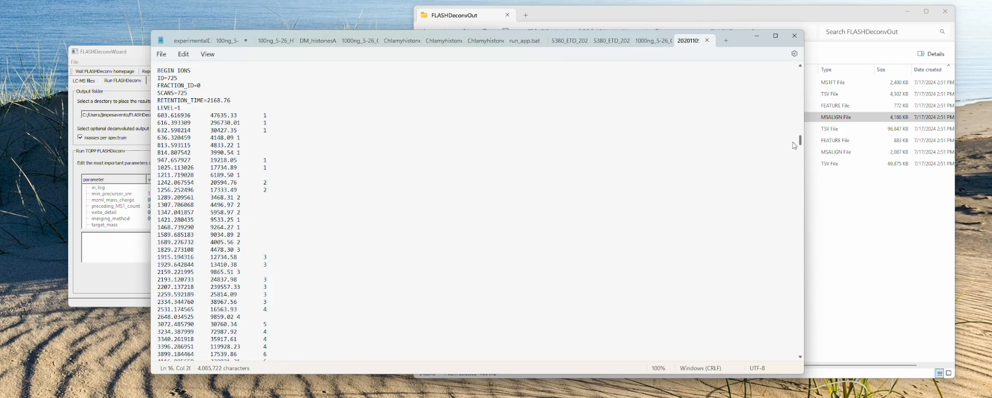
Step: Examine the scan 716 entry's ID, retention time, level and mass list in the MSALIGN file, and minimize the text window
left_click(185, 118)
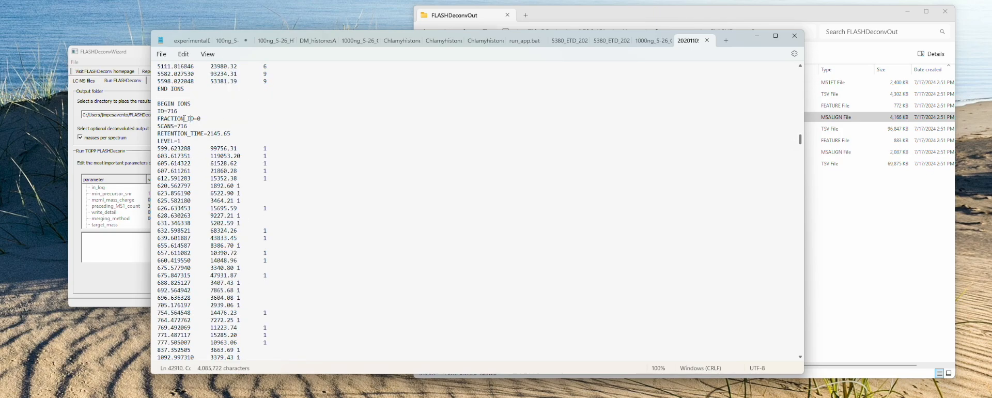
left_click_drag(158, 111, 243, 133)
left_click(181, 122)
left_click(235, 138)
left_click_drag(178, 141, 158, 147)
scroll(201, 157, "down", 2)
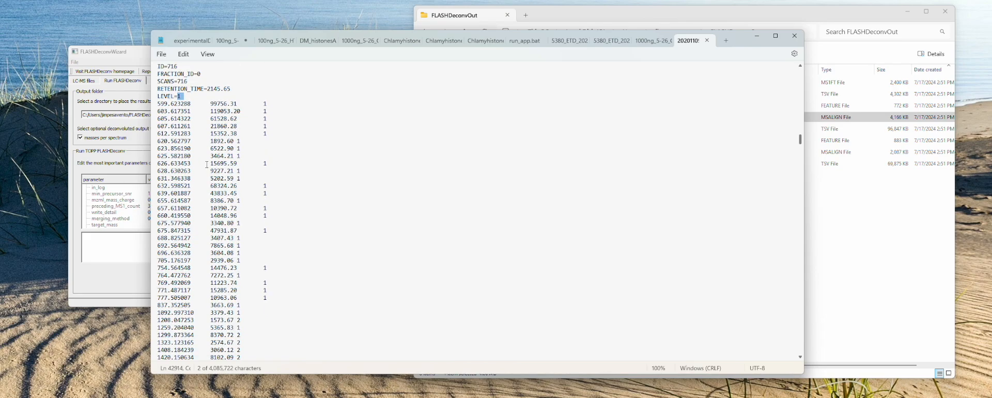
scroll(307, 250, "down", 20)
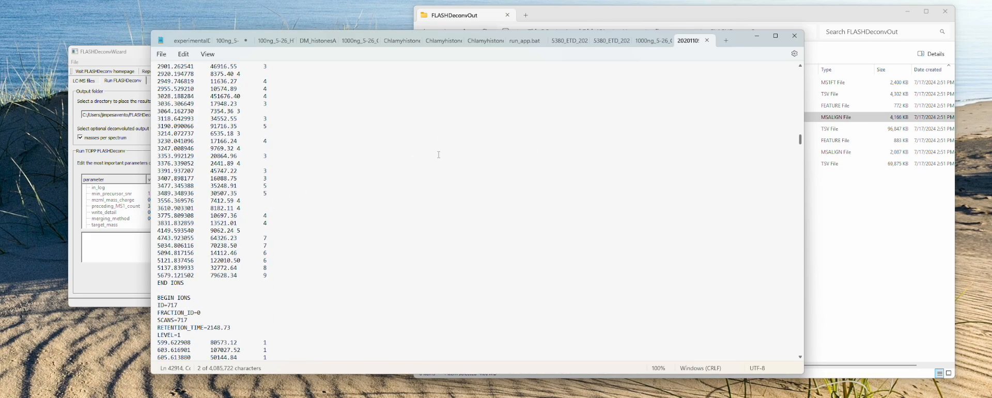
left_click(763, 38)
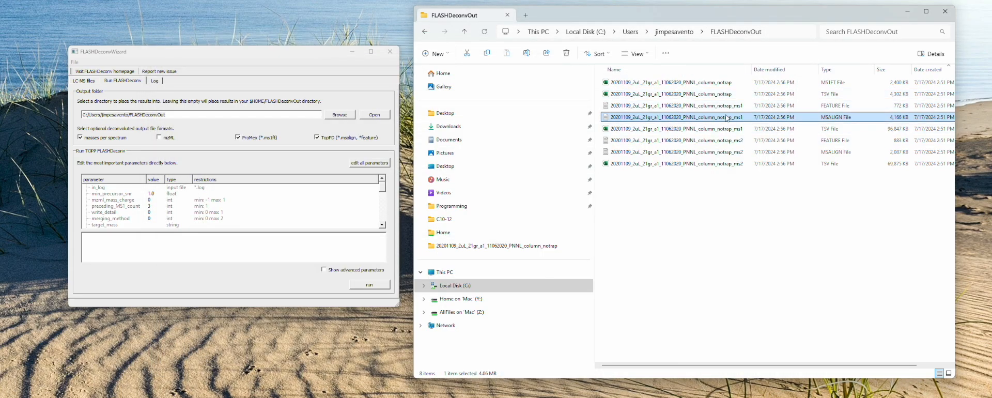
Step: Open the ms1 TSV file in Excel, widen the window to view its remaining columns, and close the workbook
left_click(700, 130)
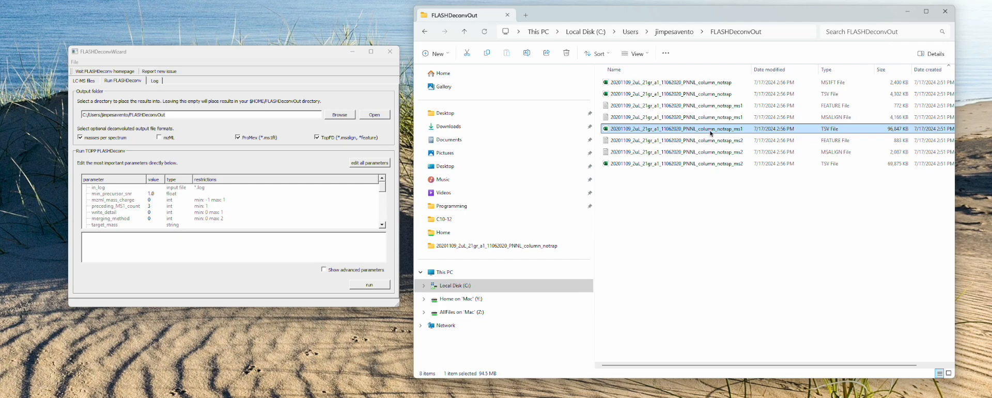
left_click(742, 138)
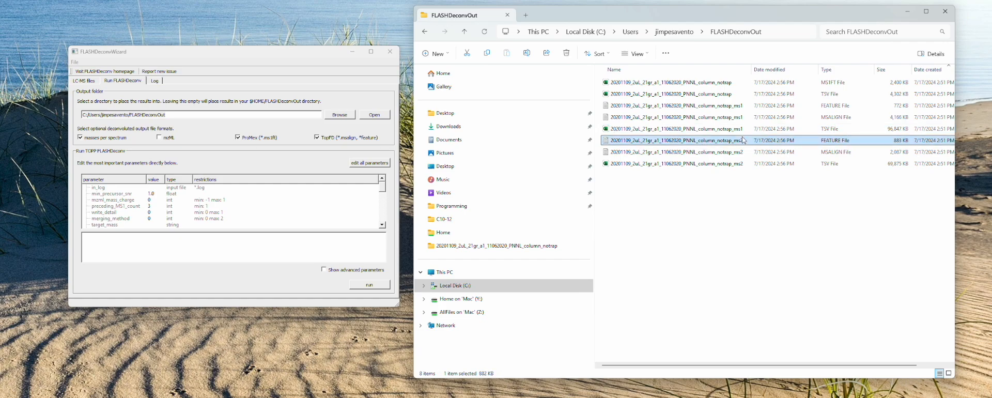
left_click(741, 132)
right_click(733, 133)
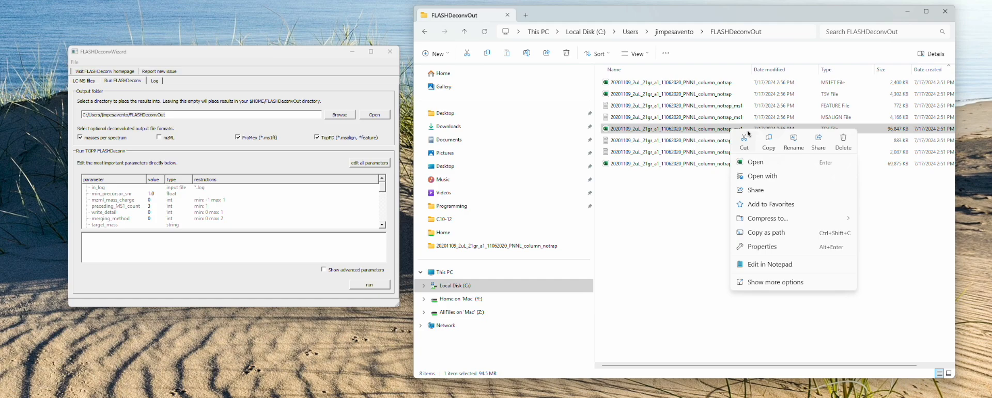
left_click(754, 159)
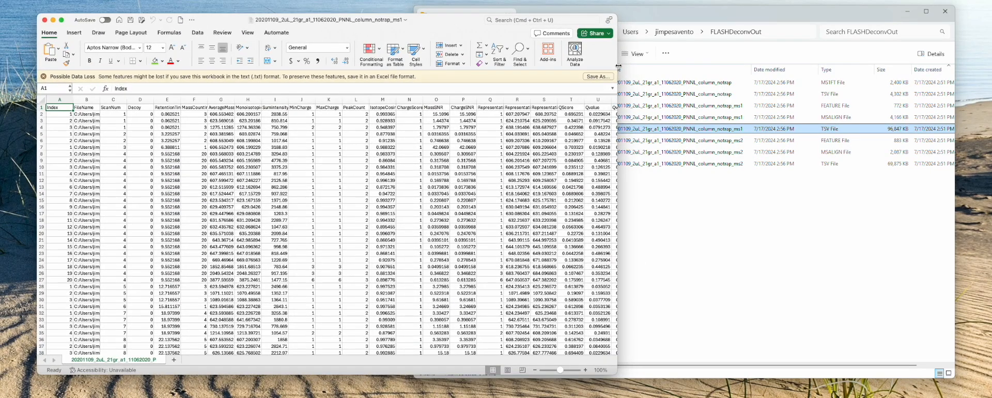
left_click_drag(619, 67, 813, 67)
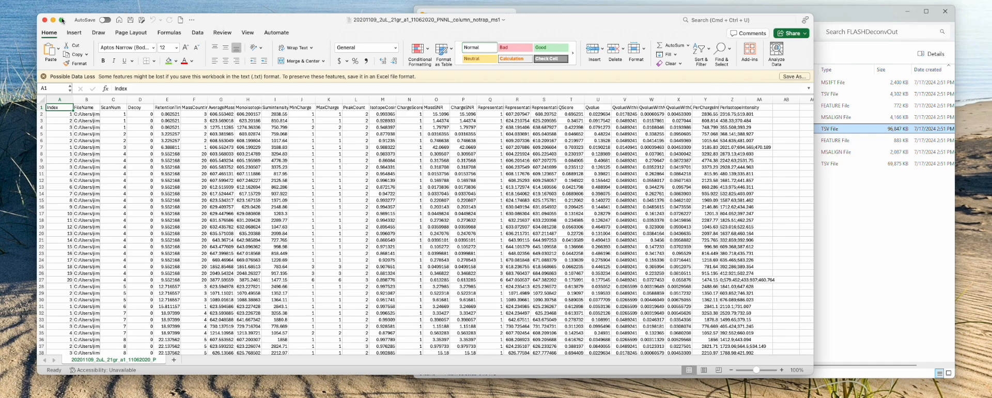
left_click(45, 21)
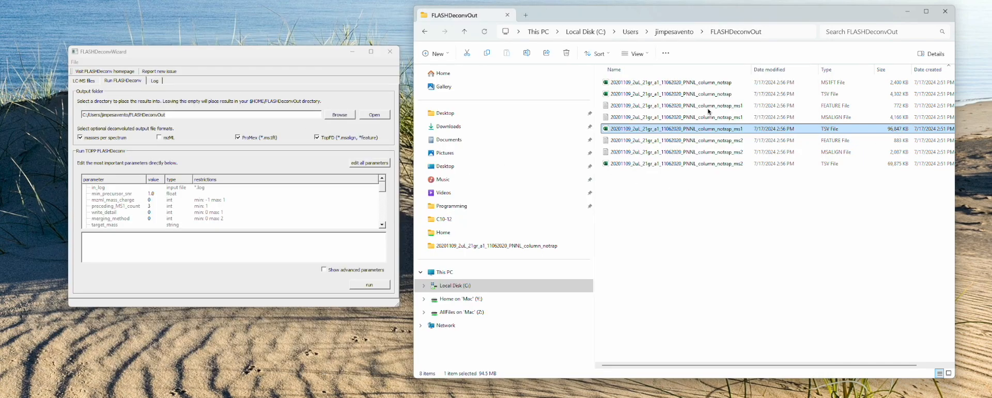
Step: Minimize the FLASHDeconvWizard window, switch to pyMS-Vis, and resize and position its window beside the output folder
left_click(839, 117)
left_click(843, 130)
left_click(353, 53)
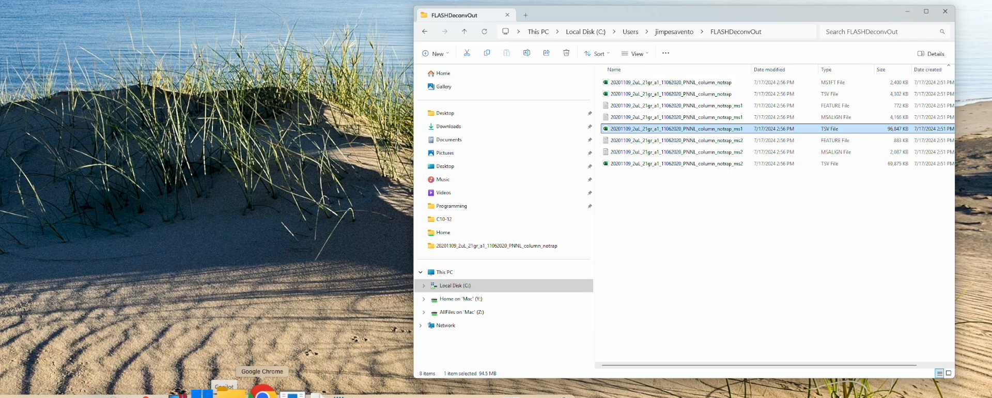
key("super+Tab")
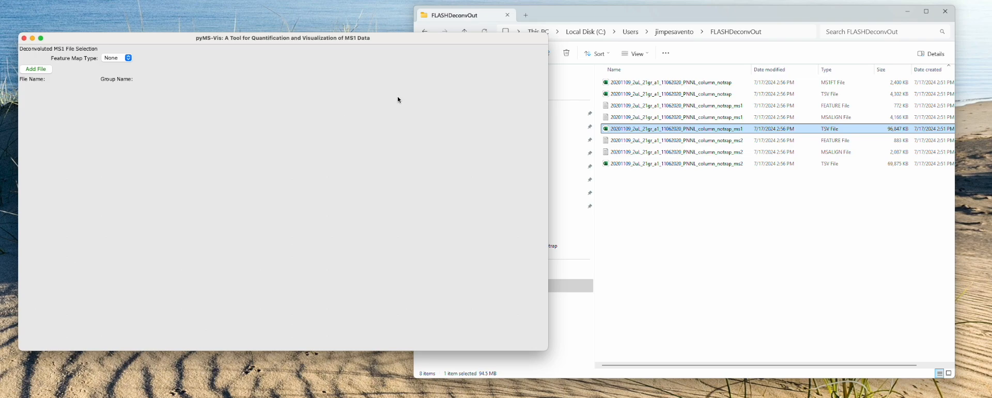
left_click_drag(547, 34, 467, 37)
left_click_drag(405, 43, 428, 46)
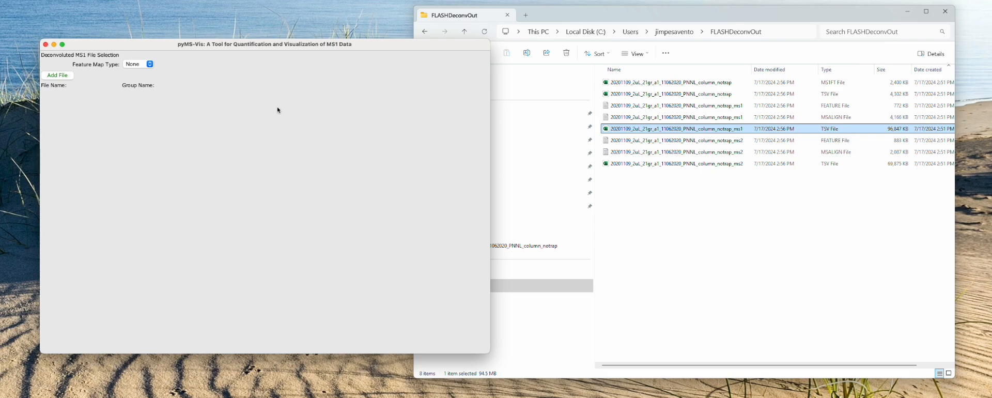
left_click_drag(358, 49, 355, 48)
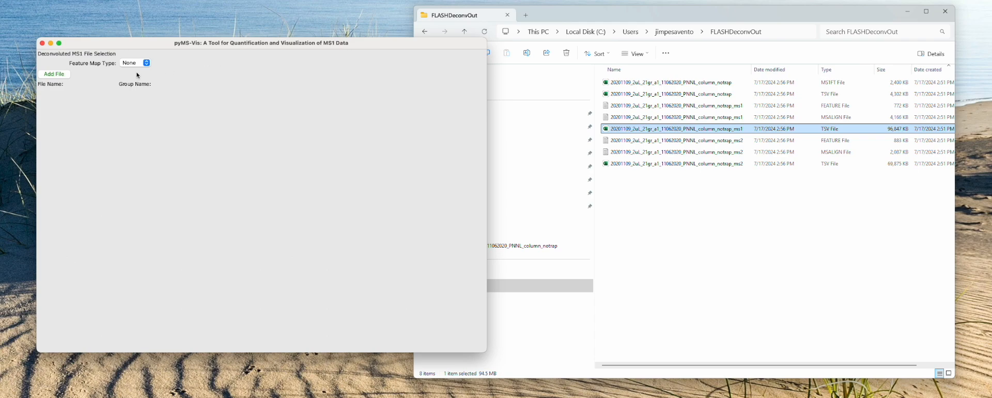
Step: Add 20201109_2uL_21gr_a1_11062020_PNNL_column_notrap_ms1.msalign from the FLASHDeconvOut folder in the Windows11 drive's user folder
left_click(55, 74)
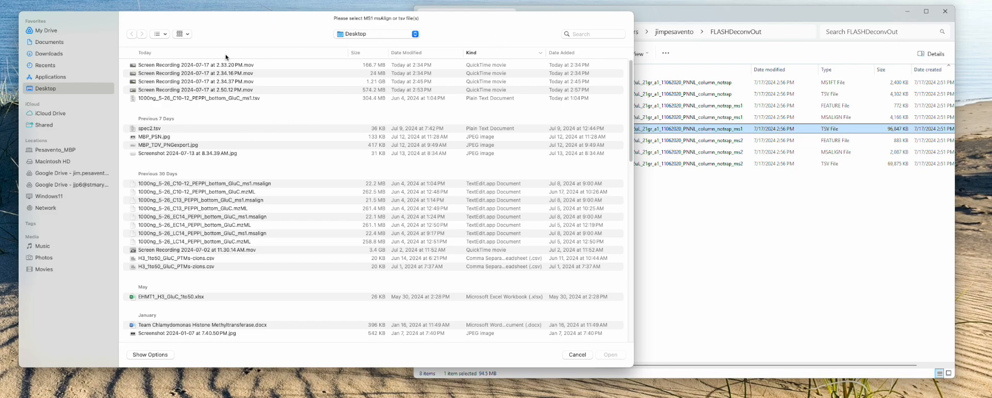
left_click(57, 197)
double_click(167, 80)
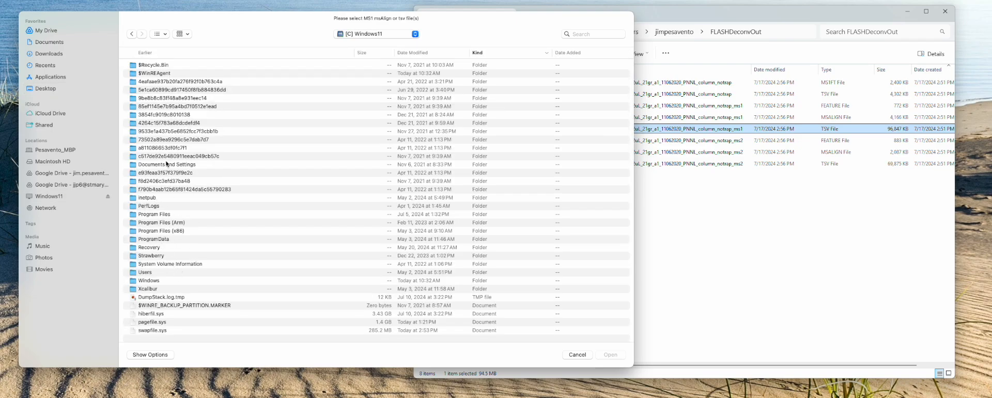
double_click(151, 272)
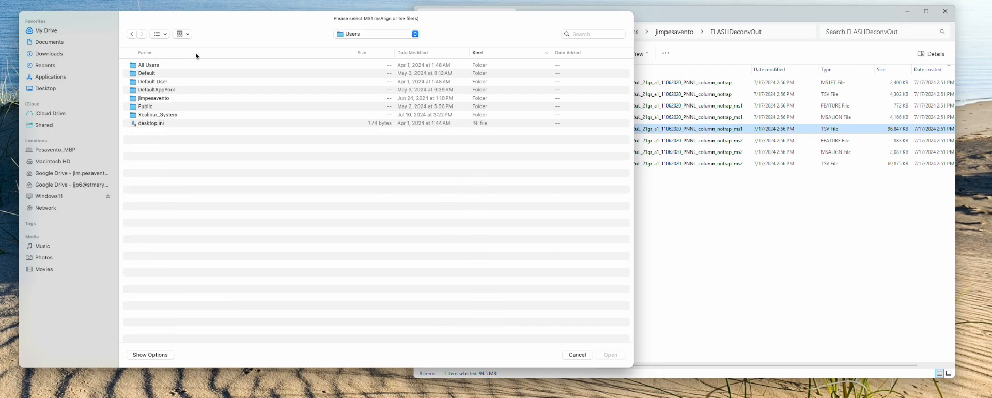
key("Return")
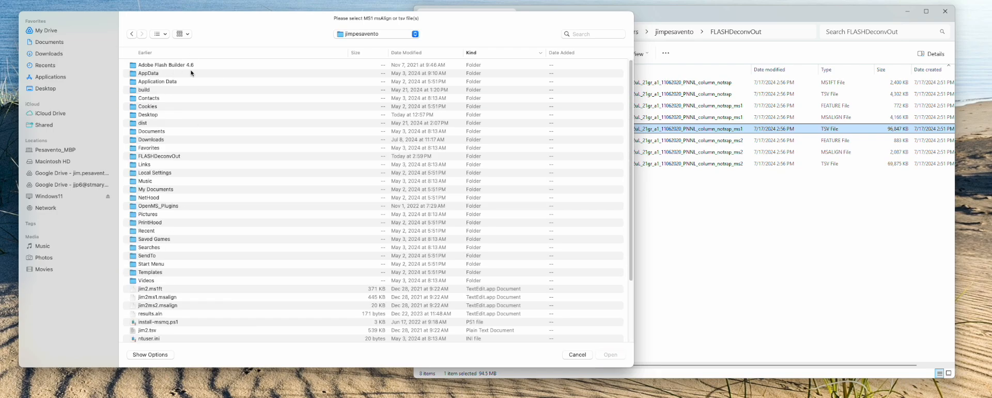
left_click(165, 158)
key("Return")
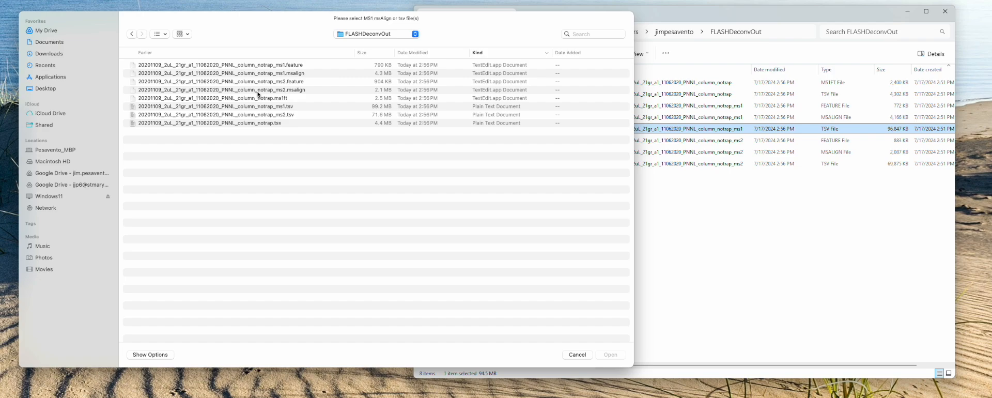
double_click(294, 76)
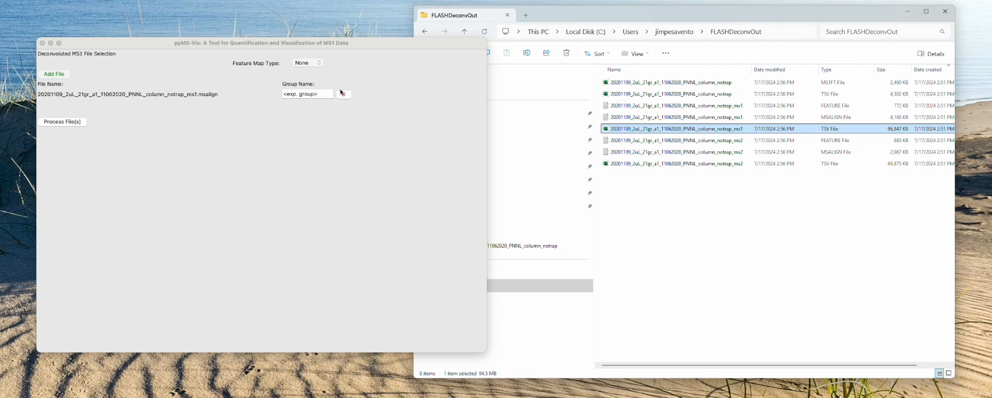
Step: Set the feature map type to .feature and process the added msalign file
left_click(313, 63)
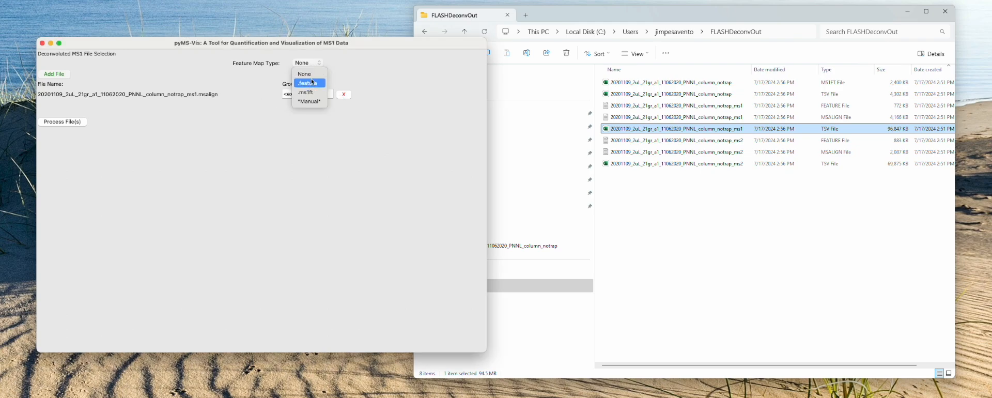
left_click(315, 84)
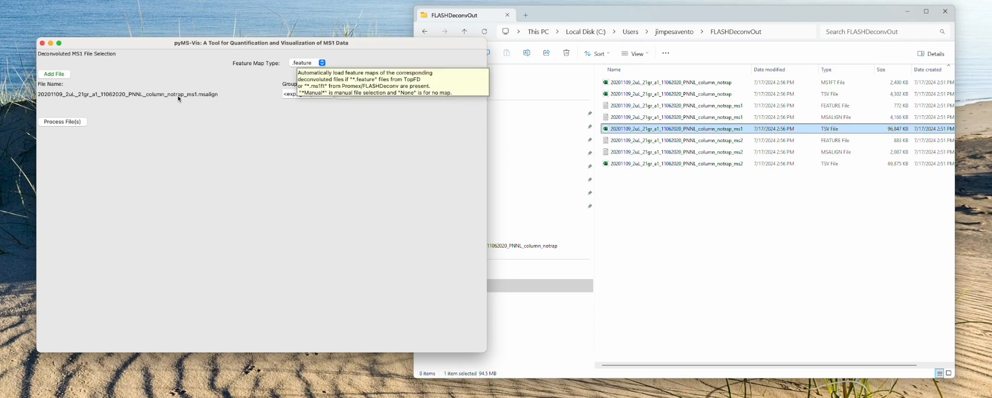
left_click(73, 125)
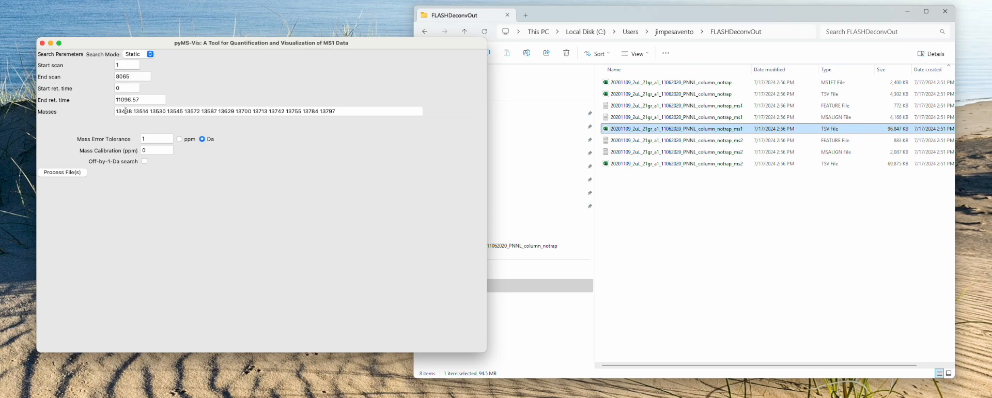
Step: Try adding 234234 and another comma-separated mass to the end of the masses list, and remove them again
left_click(202, 112)
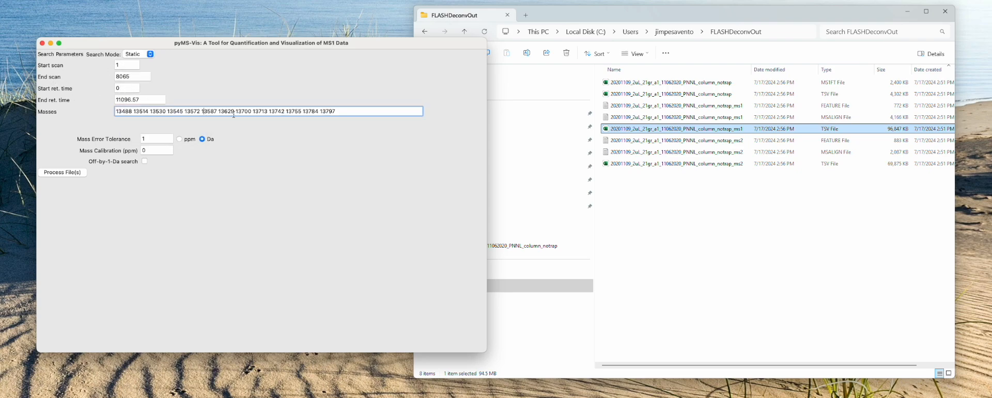
left_click(338, 112)
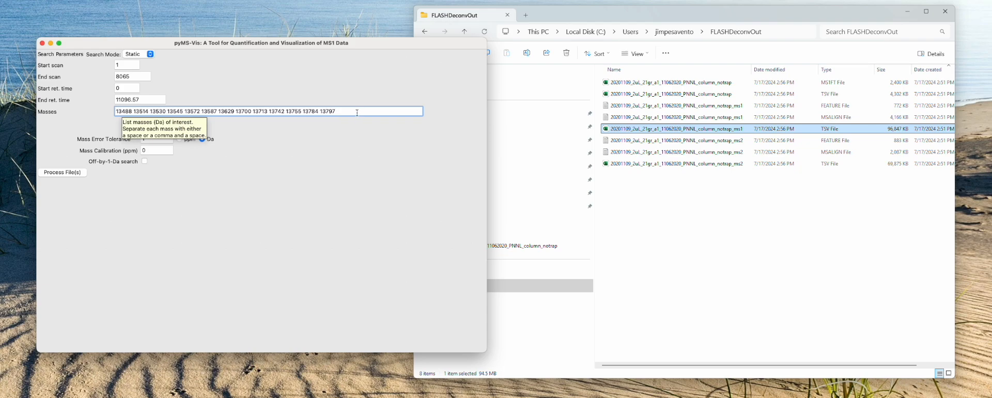
type("234234, 343")
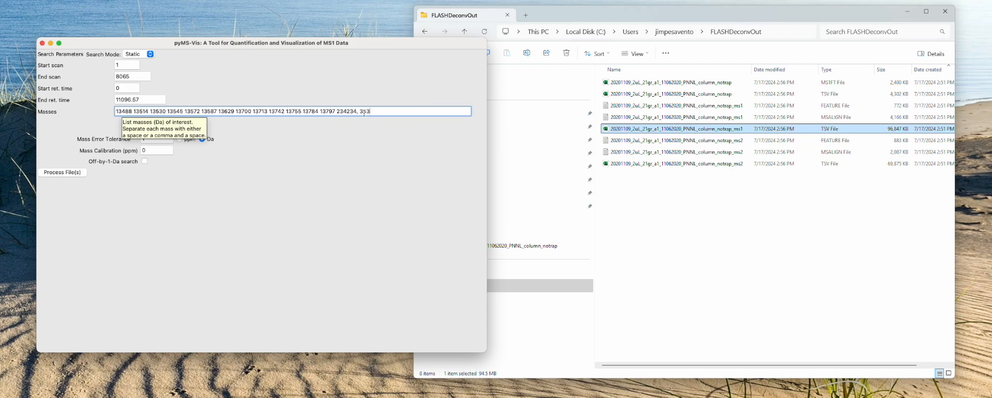
key("BackSpace")
key("BackSpace")
key("BackSpace")
key("BackSpace")
key("BackSpace")
key("BackSpace")
key("BackSpace")
key("BackSpace")
key("BackSpace")
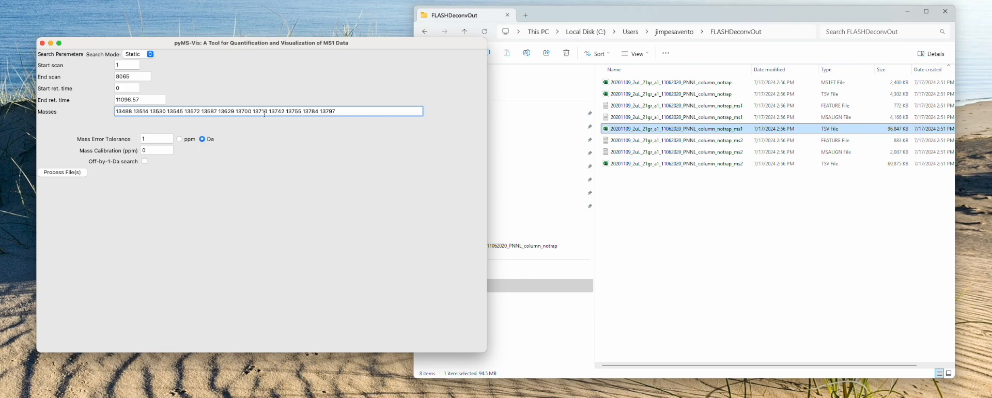
Step: Set the mass error tolerance to 20 ppm
left_click(159, 139)
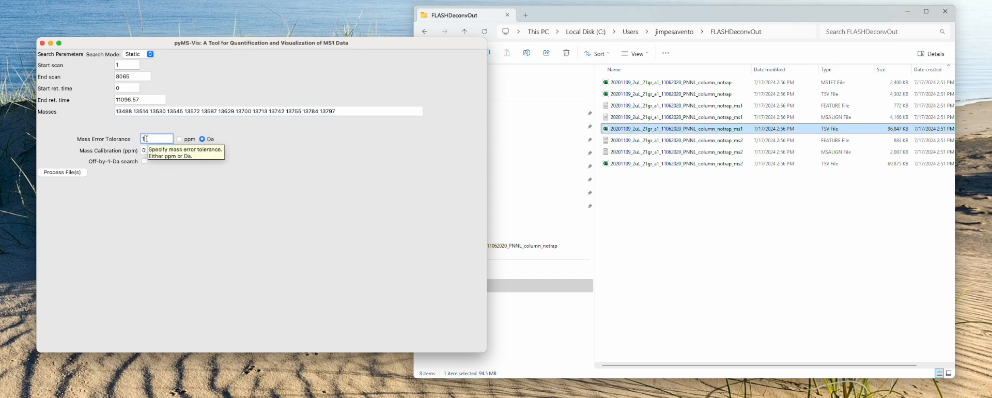
left_click(134, 112)
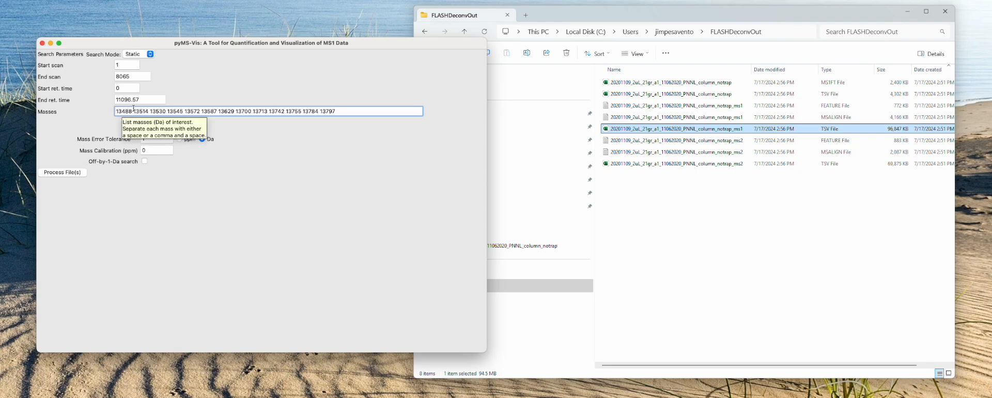
left_click(179, 139)
left_click(164, 140)
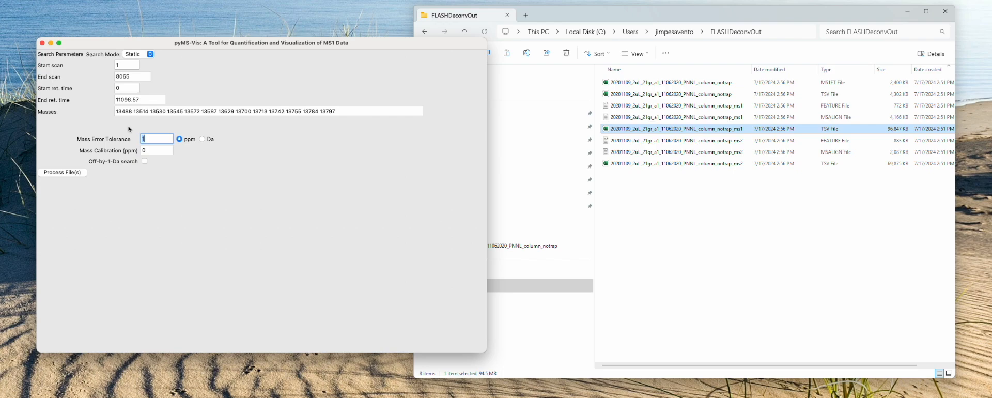
type("20")
Step: Try a mass calibration of 15 ppm and the off-by-1-Da search, and restore the calibration to 0 with that search disabled
left_click(156, 151)
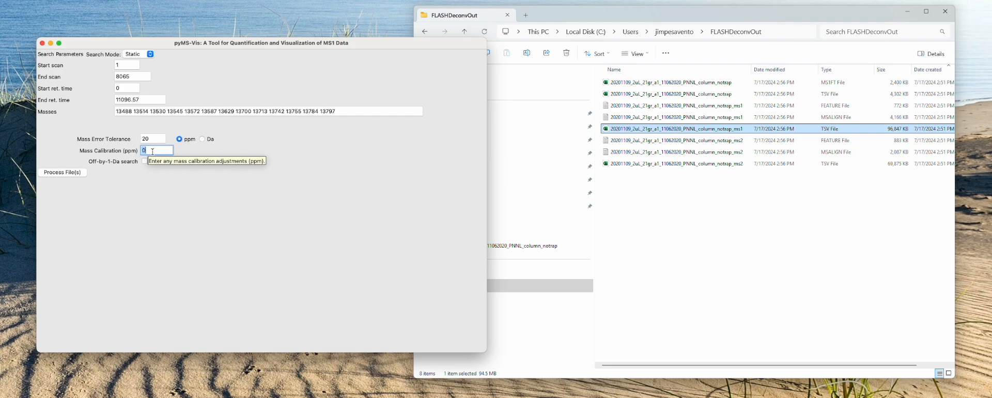
type("15")
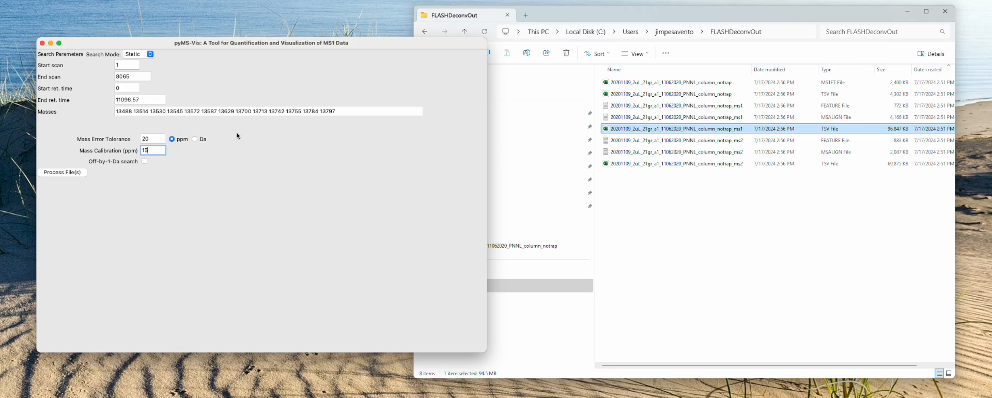
left_click(145, 162)
left_click(145, 162)
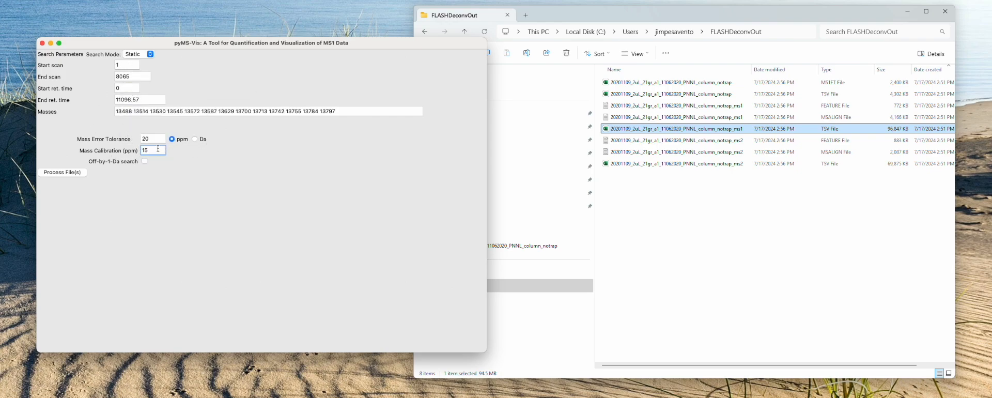
left_click_drag(158, 148, 139, 149)
type("0")
Step: Process the file with averages and standard deviations, and show the QC graphs
left_click(75, 178)
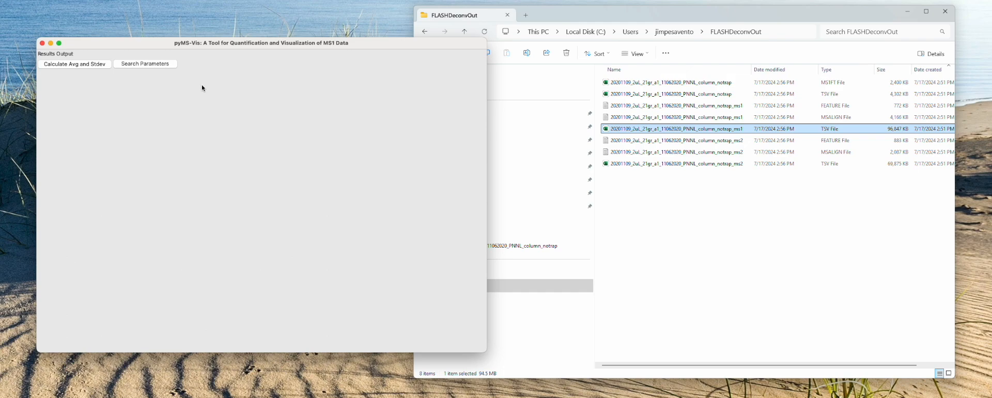
left_click(83, 66)
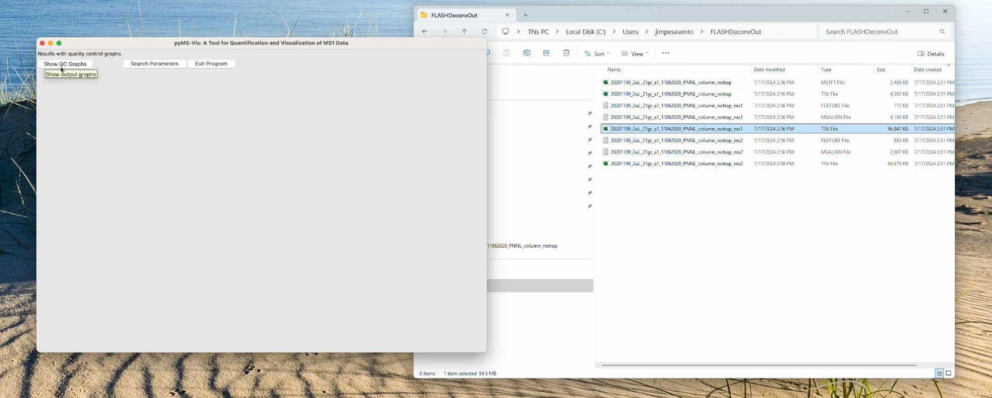
left_click(79, 66)
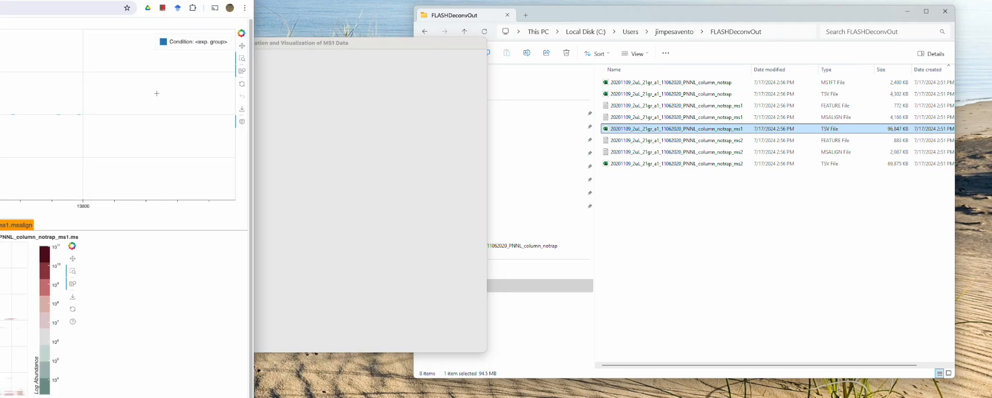
Step: Bring the graph window fully into view, examine the averaged MS1 plot, and close the window
left_click_drag(191, 1, 817, 16)
scroll(780, 154, "down", 3)
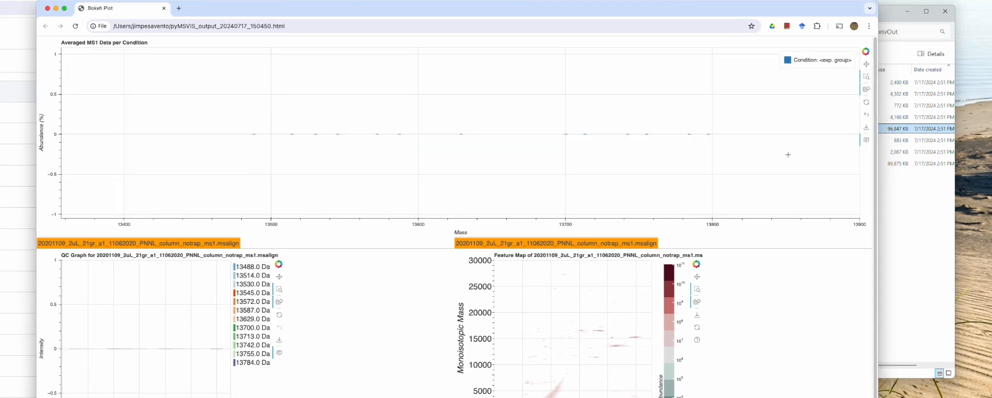
scroll(766, 153, "down", 2)
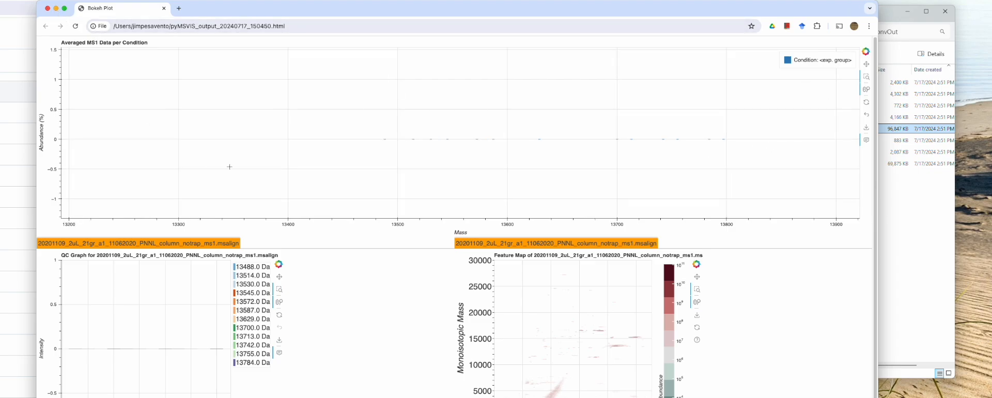
left_click(48, 9)
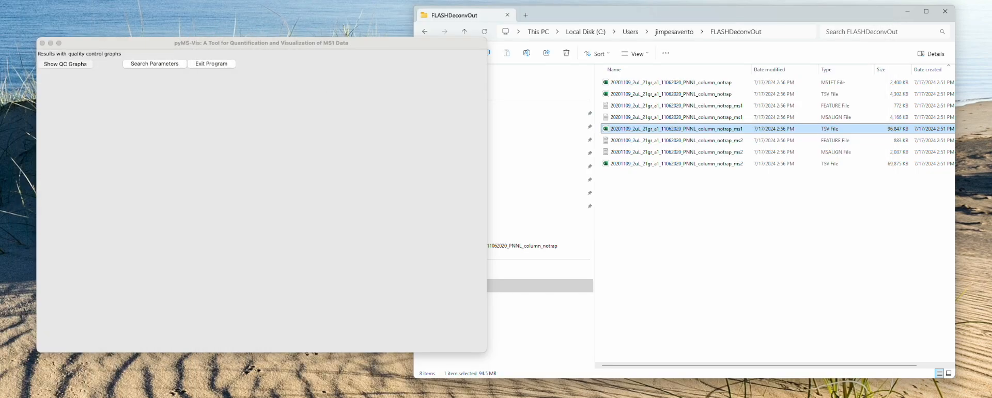
Step: Return to the search parameters and set the mass error tolerance to 1 Da
left_click(202, 143)
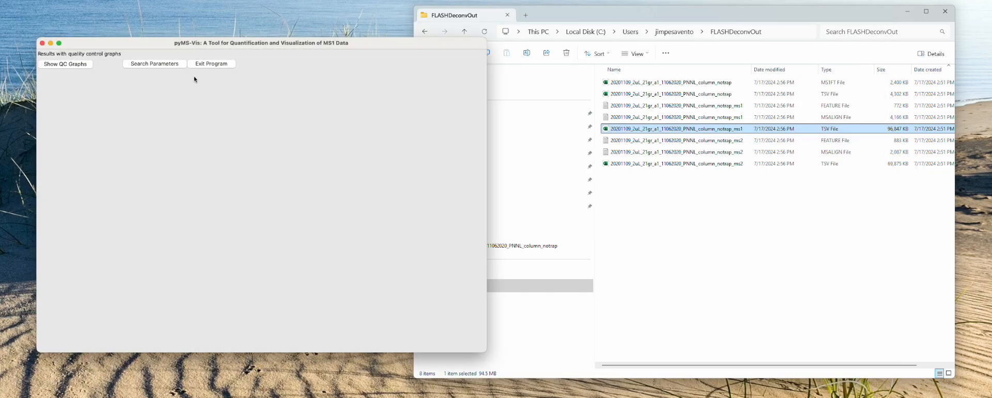
left_click(163, 66)
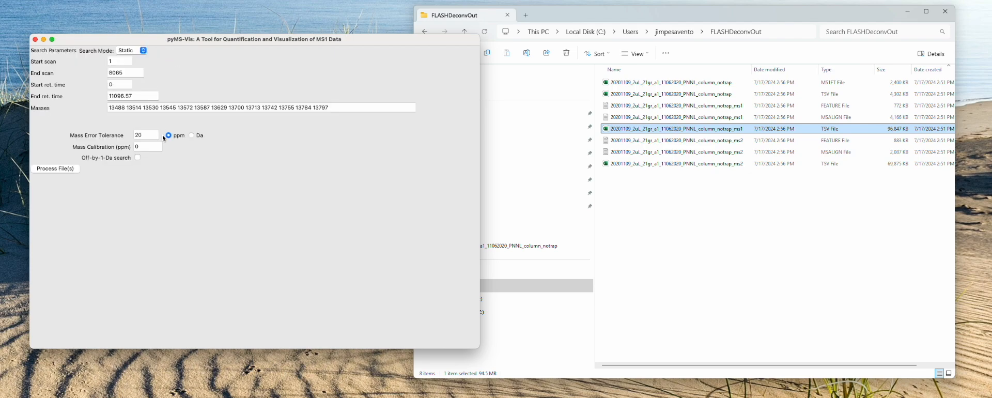
left_click(192, 135)
double_click(140, 135)
type("1")
Step: Try extending the last mass in the list to 13797.435, and remove the added decimals
left_click(334, 109)
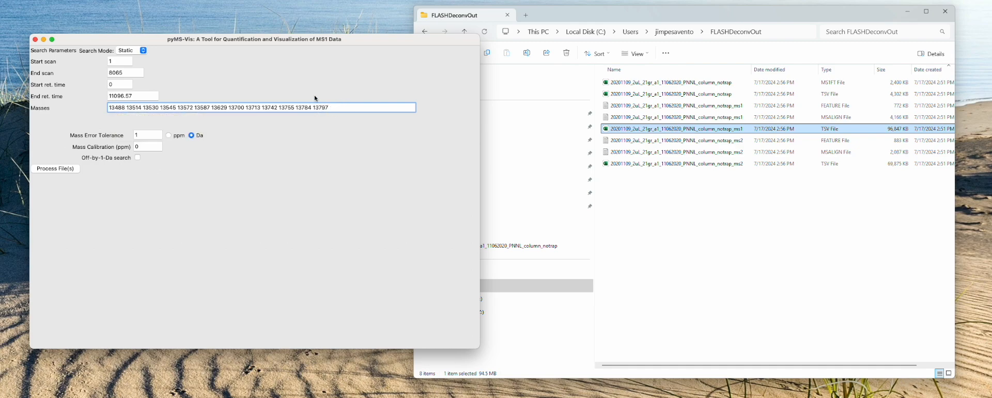
type(".435")
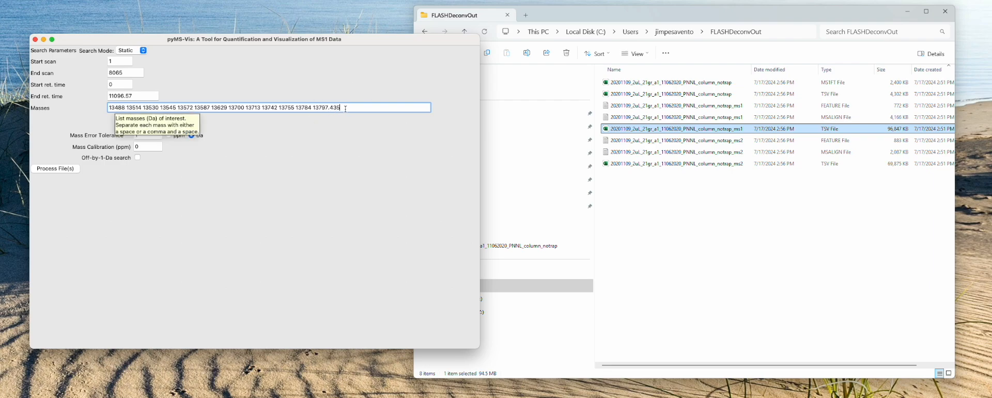
key("BackSpace")
key("BackSpace")
key("BackSpace")
key("BackSpace")
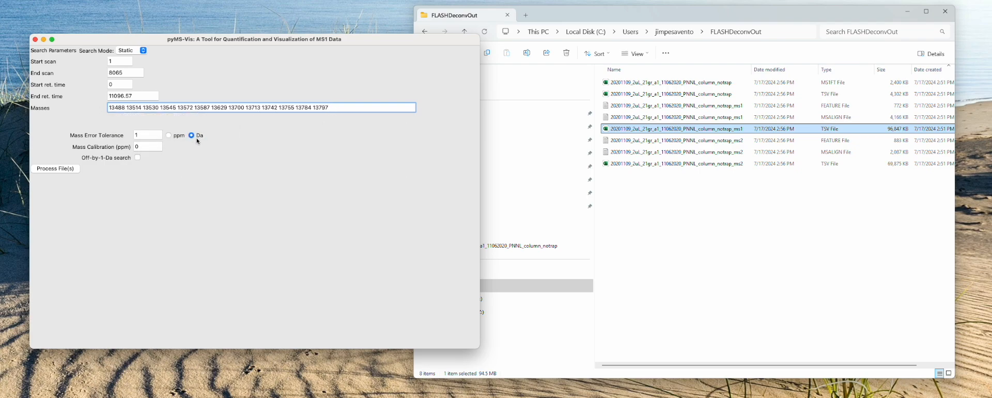
Step: Keep Da as the tolerance unit, process the file again, and show the new QC graphs
left_click(176, 136)
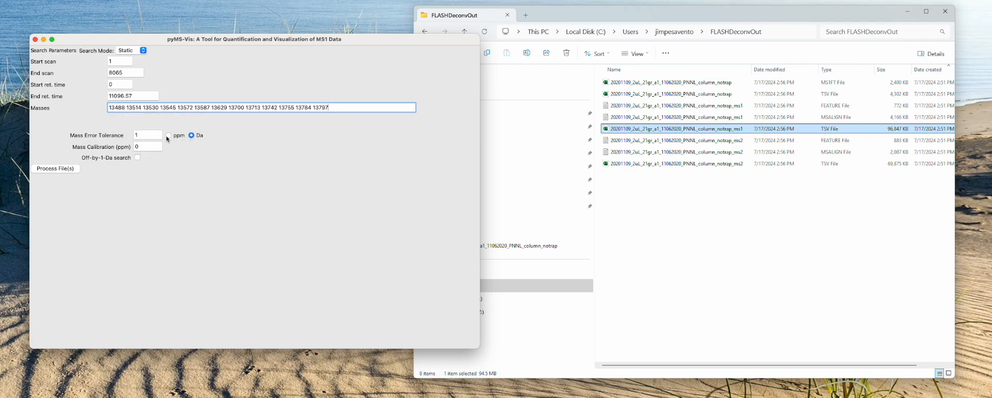
left_click(193, 136)
left_click(57, 169)
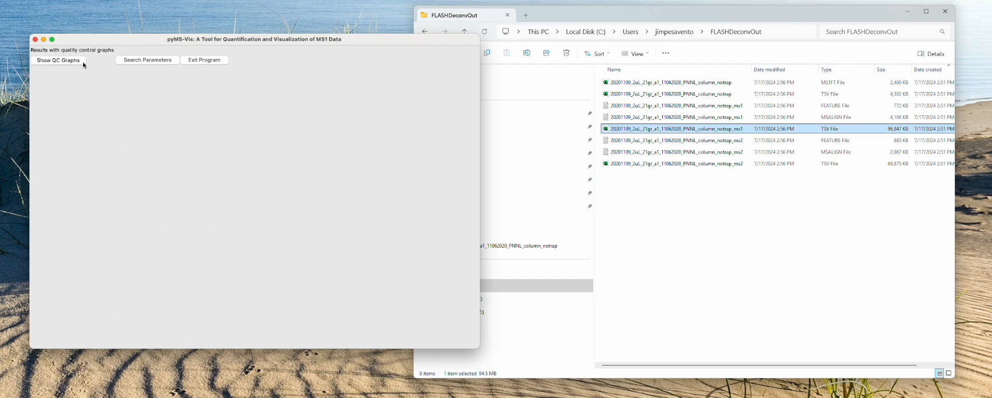
left_click(67, 65)
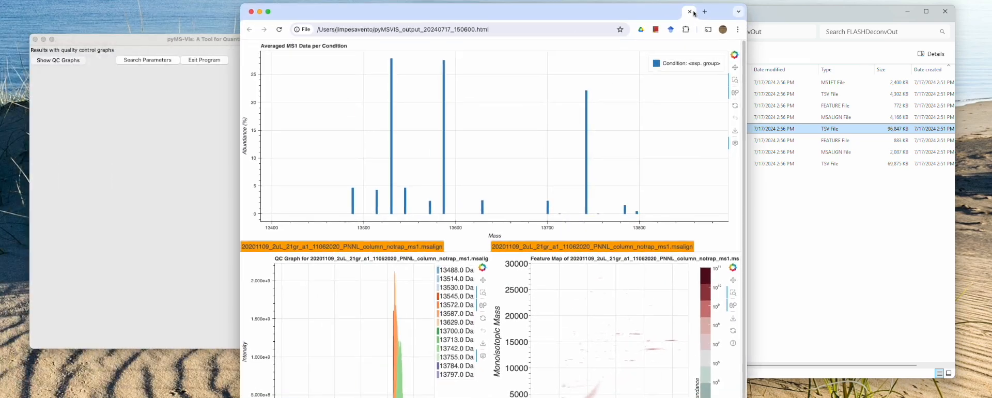
left_click_drag(725, 7, 728, 107)
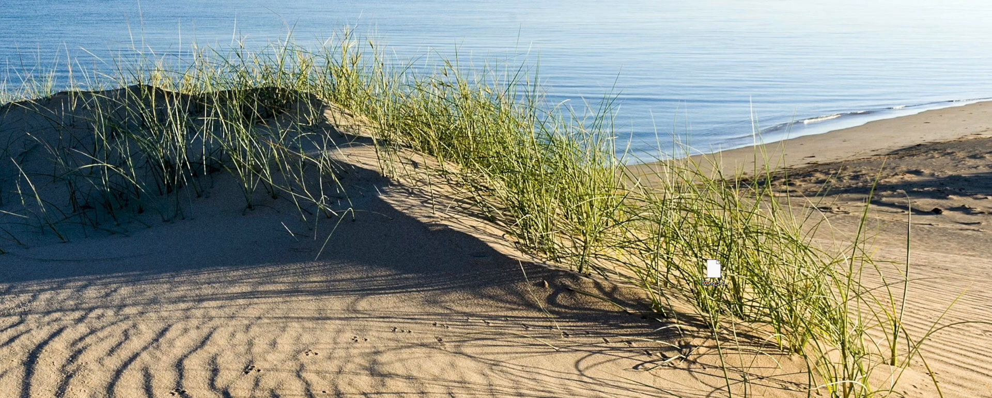
left_click(275, 397)
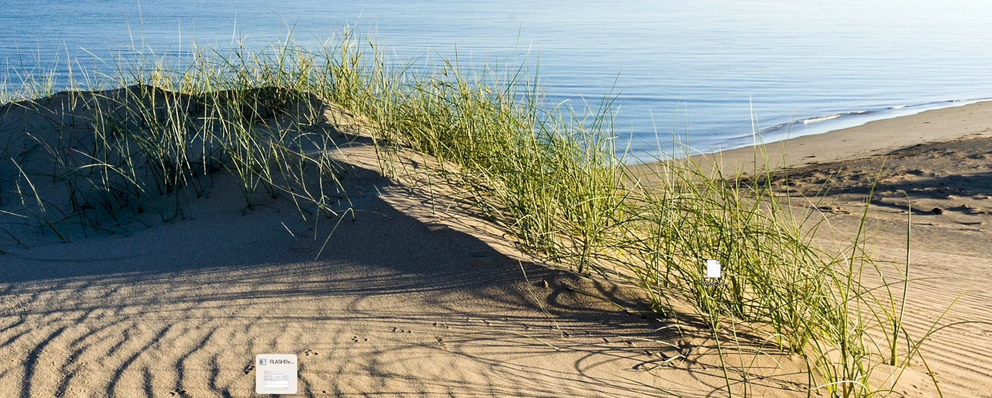
left_click(275, 397)
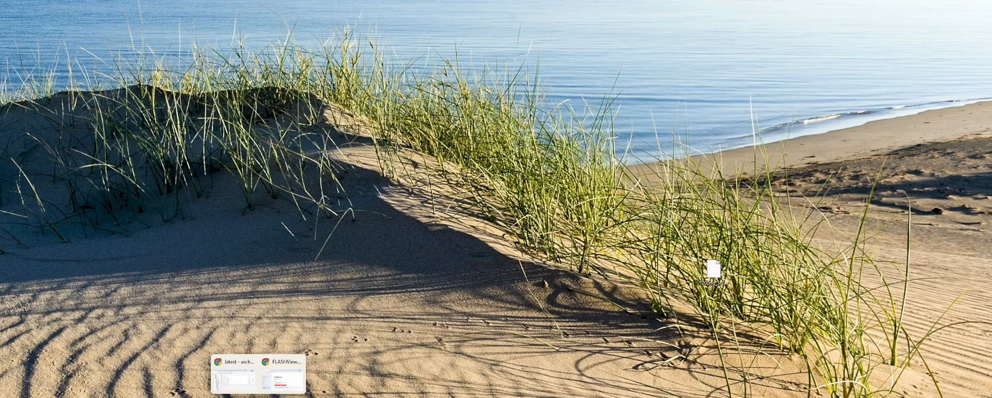
left_click(253, 397)
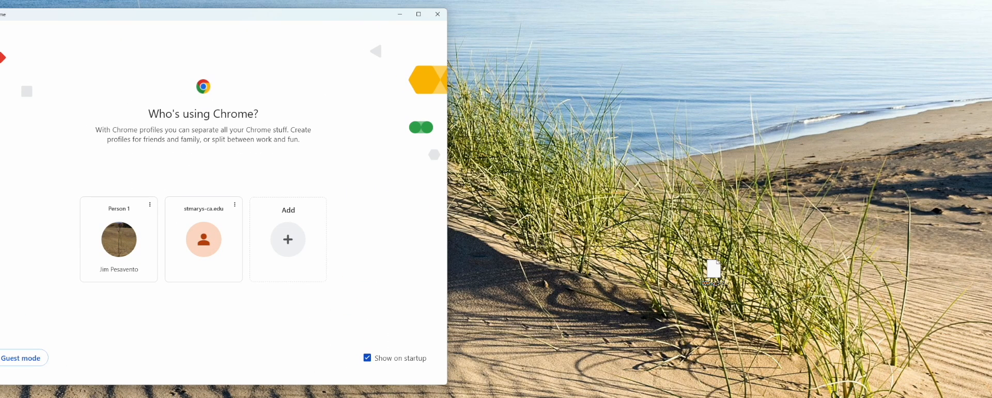
left_click(253, 397)
Step: Switch back to the Bokeh Plot browser window, and move and enlarge it beside pyMS-Vis
key("super+Tab")
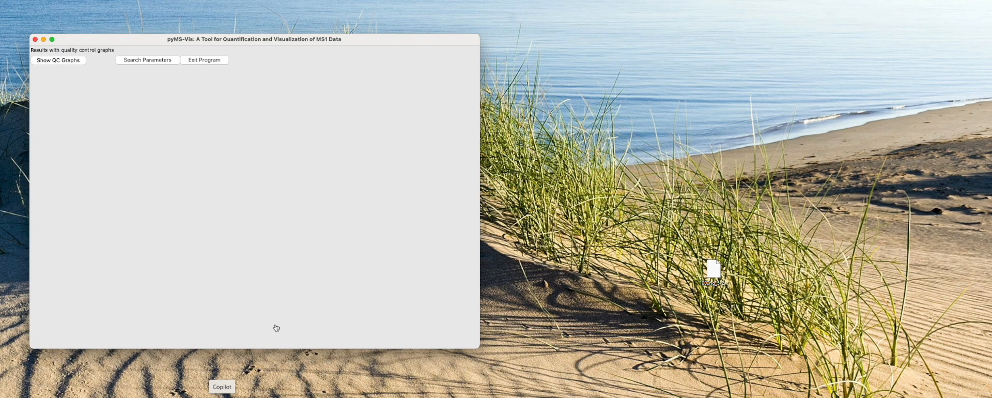
key("super+Tab")
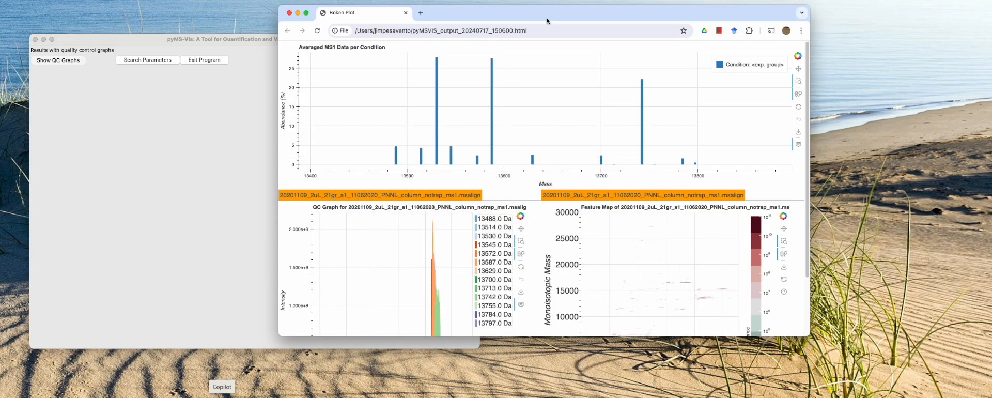
left_click_drag(549, 15, 558, 14)
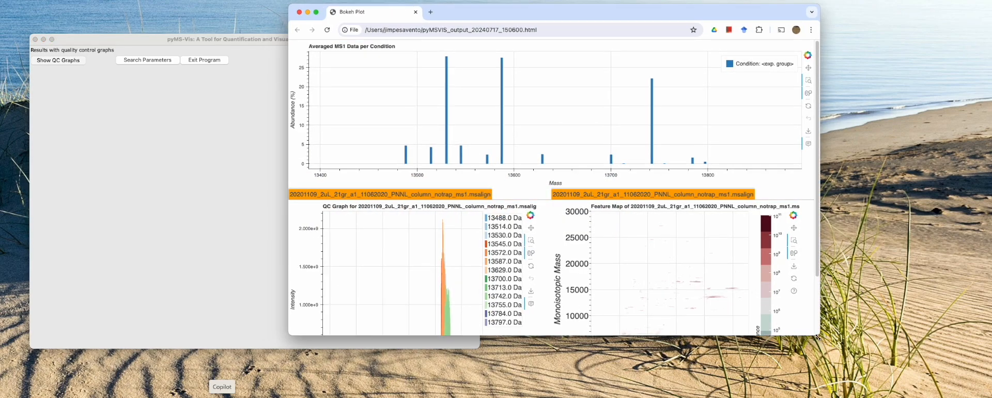
left_click_drag(821, 342, 933, 390)
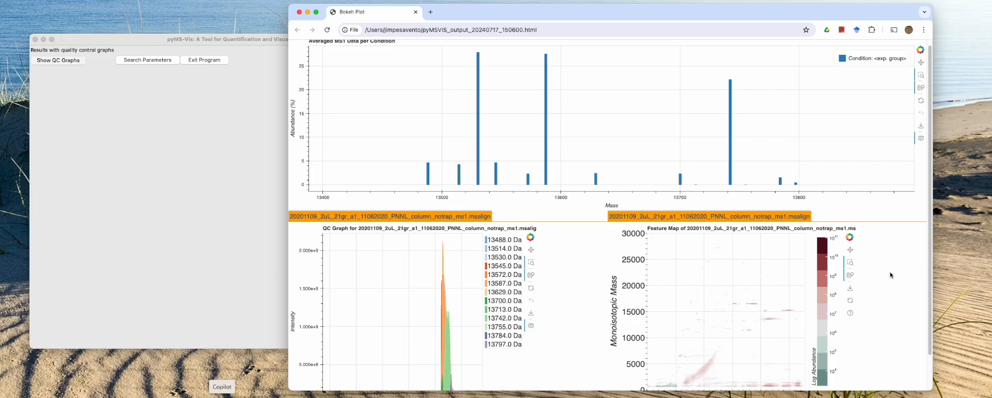
Step: Zoom the results page out until the averaged MS1 plot, QC graph and feature map all fit in the window
scroll(876, 272, "down", 3)
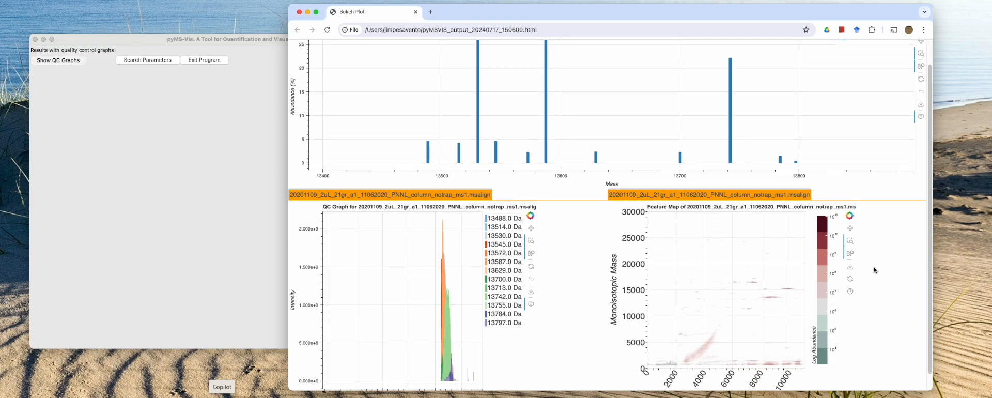
scroll(874, 269, "up", 3)
right_click(879, 266)
left_click(879, 266)
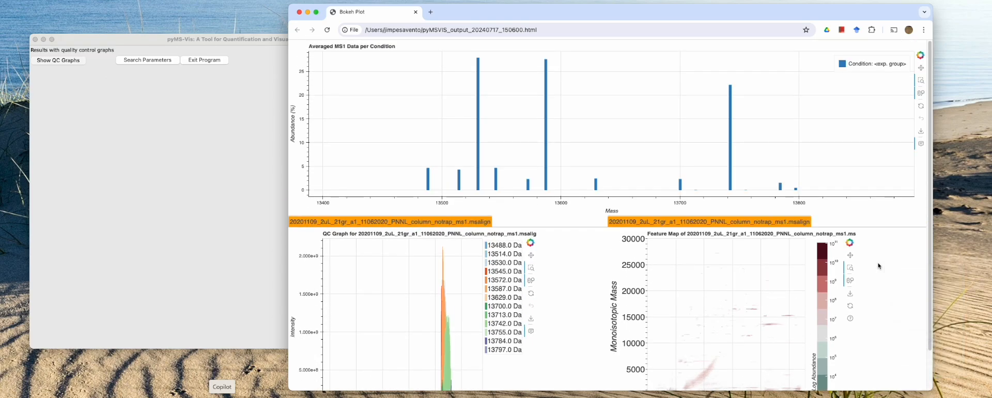
key("super+minus")
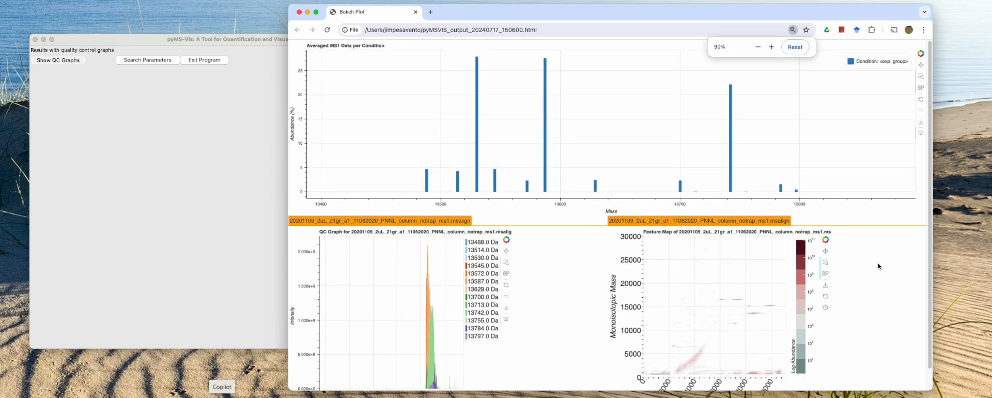
key("super+minus")
key("super+minus")
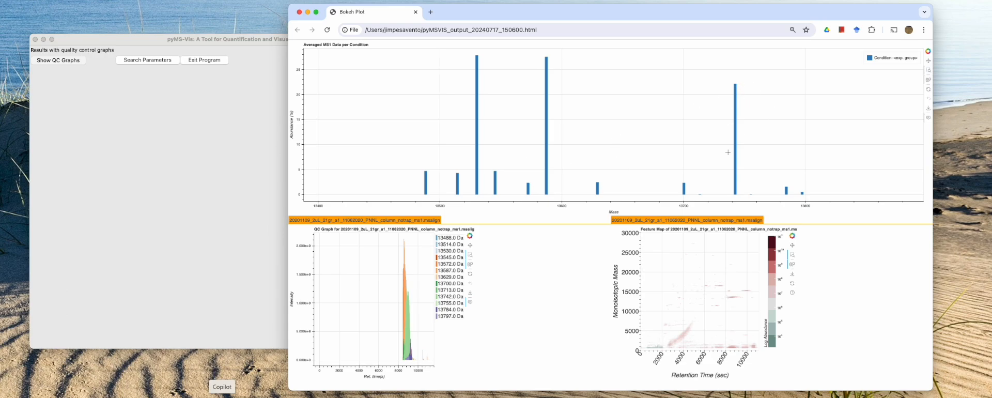
Step: Zoom the QC graph in on the main elution peaks between about 8400 and 9400 s
left_click_drag(400, 239, 433, 369)
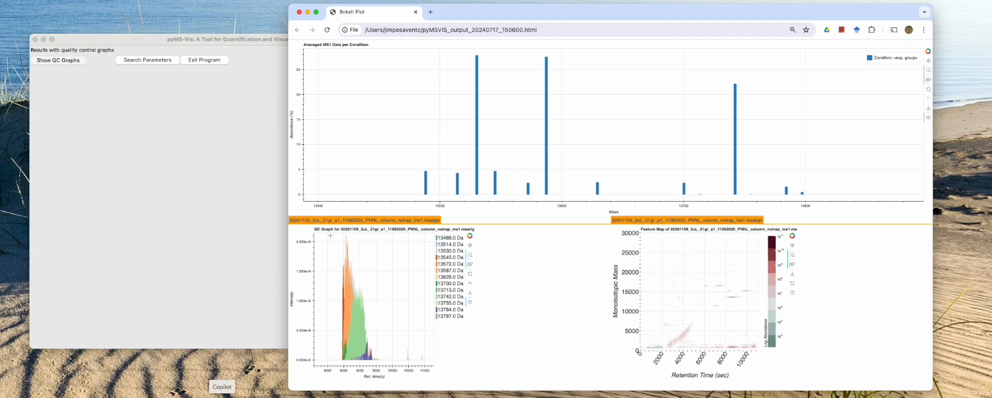
left_click_drag(331, 236, 397, 368)
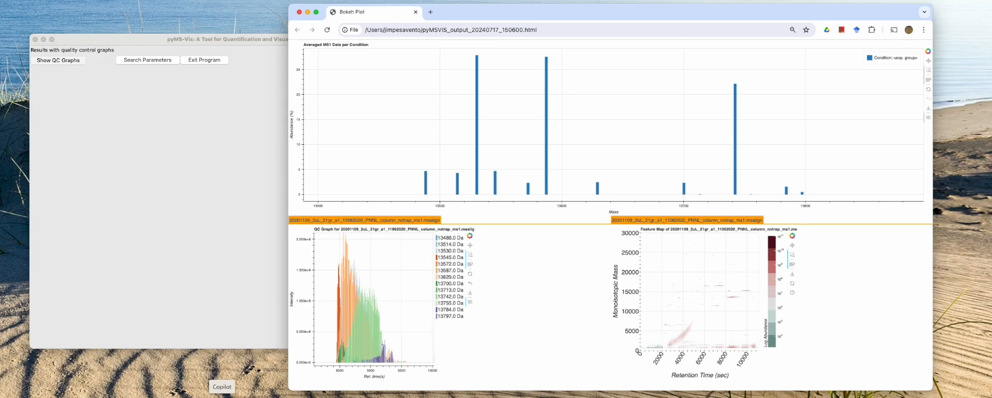
left_click_drag(327, 252, 395, 366)
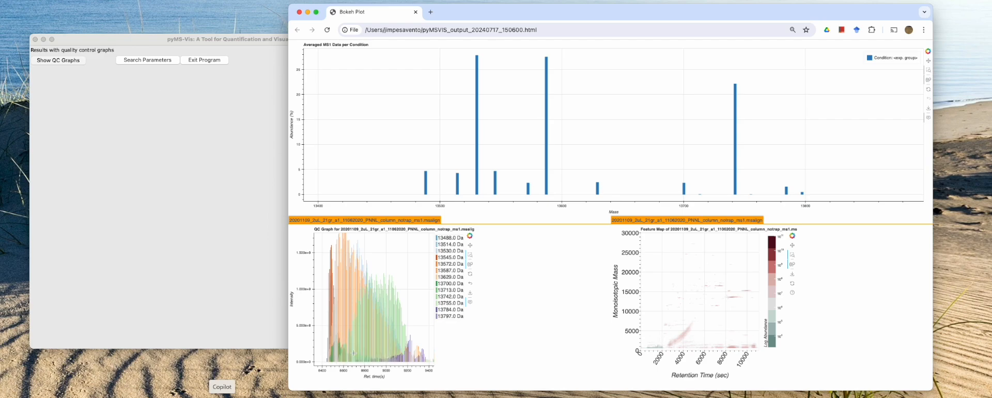
Step: Hide the QC graph traces for all masses from 13488 to 13755 Da, leaving only 13784 and 13797 Da
left_click(451, 238)
left_click(450, 244)
left_click(449, 250)
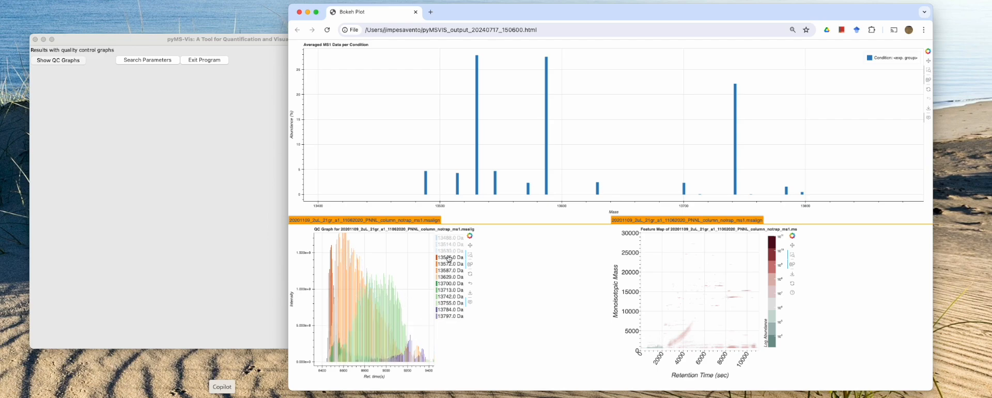
left_click(448, 257)
left_click(448, 263)
left_click(448, 277)
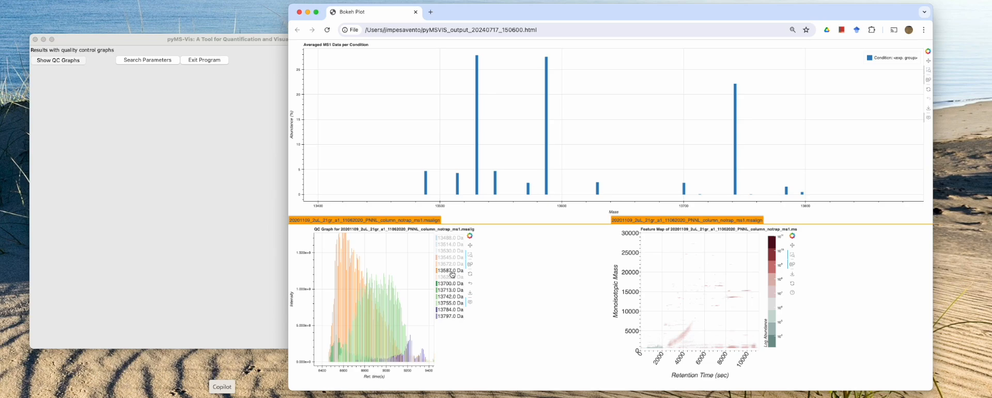
left_click(449, 270)
left_click(449, 283)
left_click(449, 290)
left_click(449, 296)
left_click(449, 303)
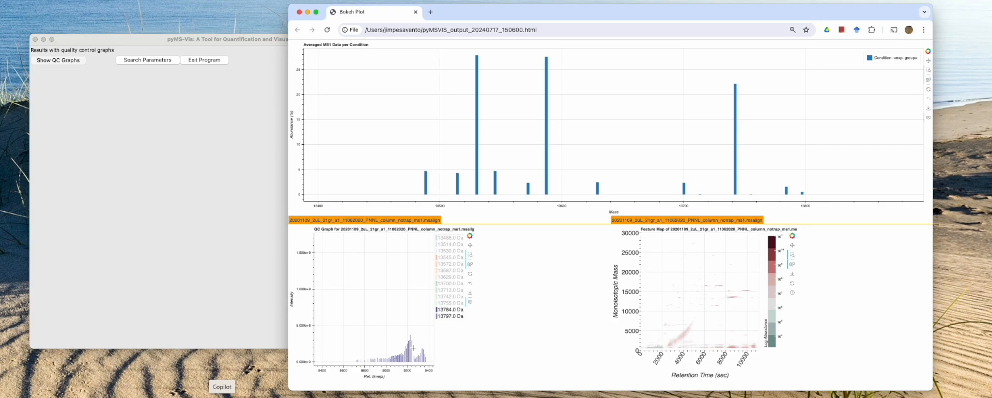
Step: Show the 13545 and 13572 Da traces in the QC graph, toggling 13572 Da off and on to compare them
left_click(452, 258)
left_click(450, 264)
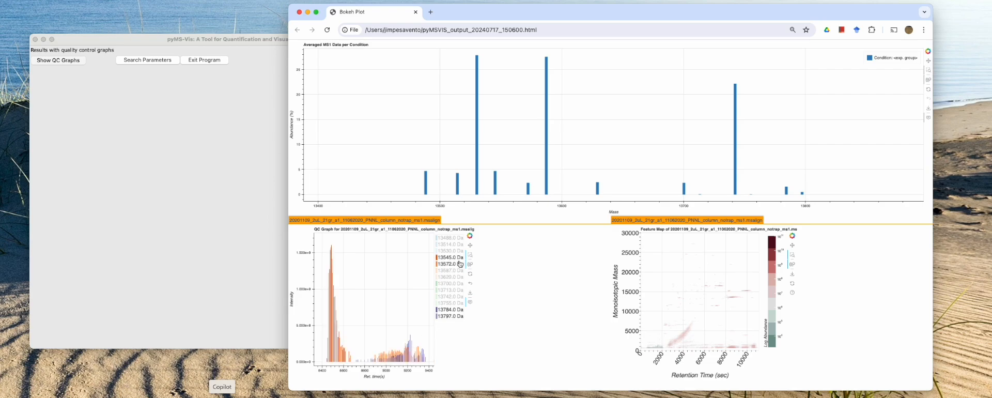
left_click(460, 264)
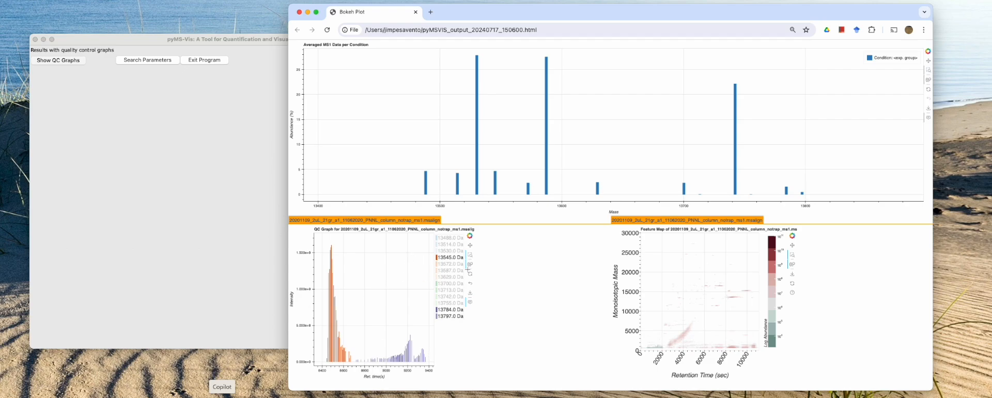
left_click(448, 264)
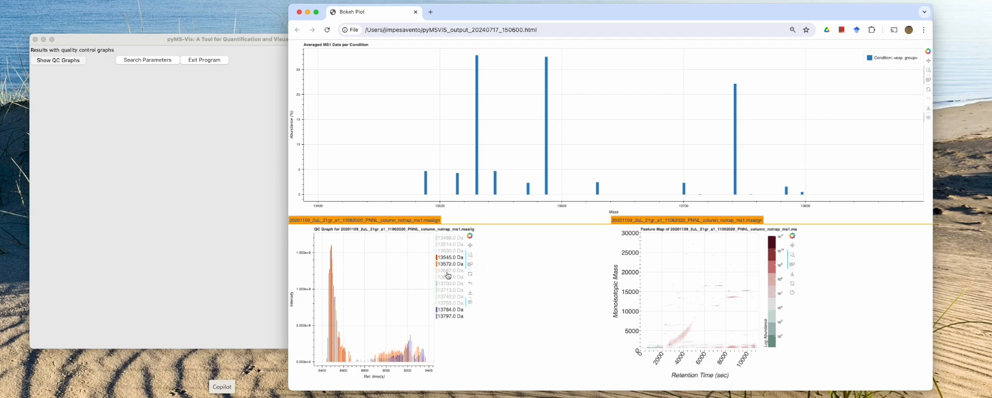
Step: Show the remaining hidden mass traces in the QC graph, from 13587 to 13755 Da and from 13530 to 13488 Da
left_click(449, 271)
left_click(448, 277)
left_click(449, 283)
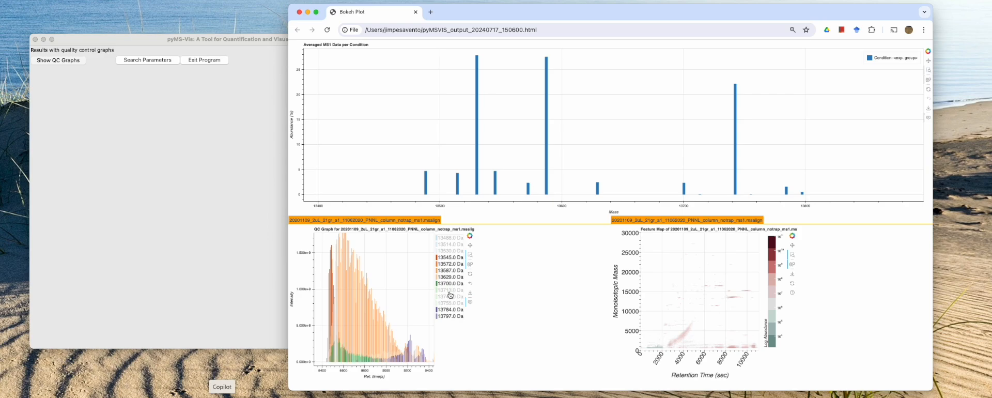
left_click(450, 290)
left_click(451, 296)
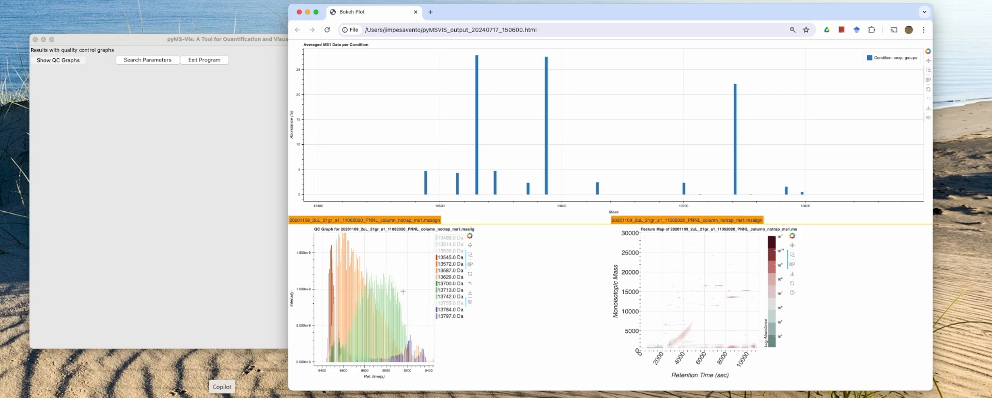
left_click(457, 303)
left_click(454, 252)
left_click(455, 244)
left_click(451, 238)
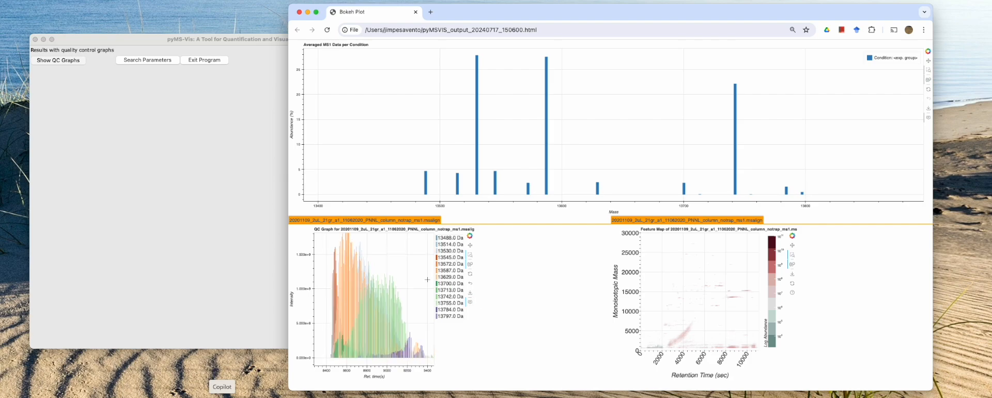
Step: Reset the QC graph and zoom in on the small late-eluting peaks beyond about 10400 s
left_click(470, 274)
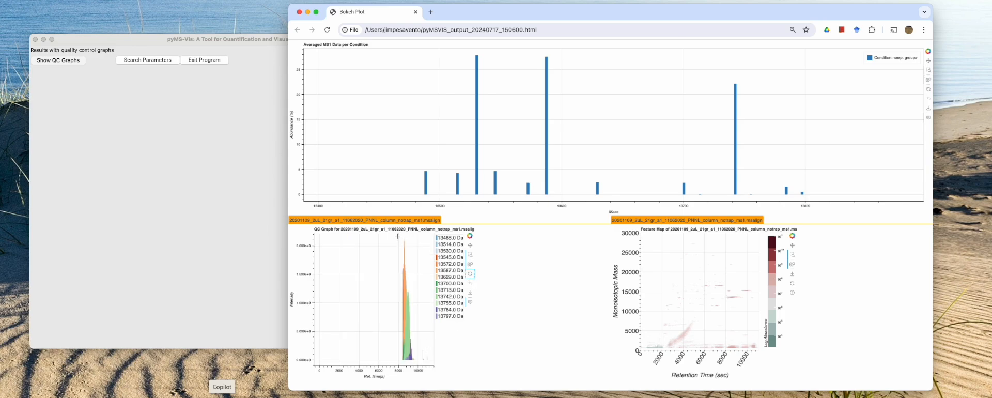
left_click_drag(398, 236, 431, 361)
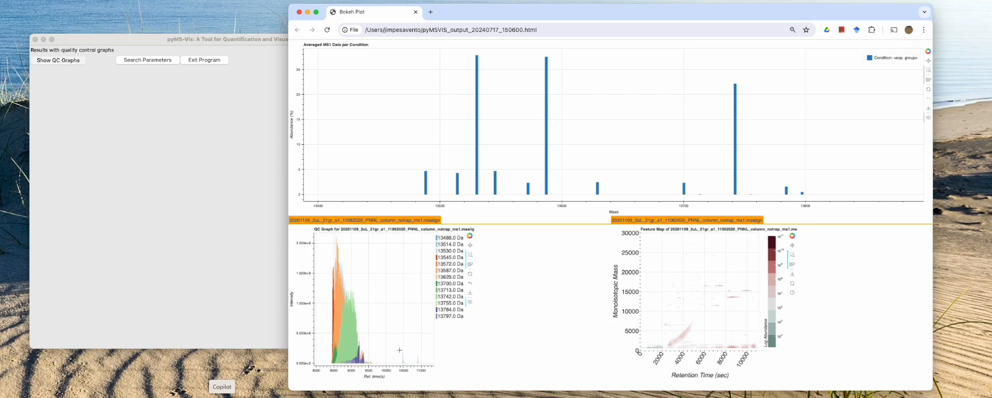
left_click_drag(395, 347, 424, 369)
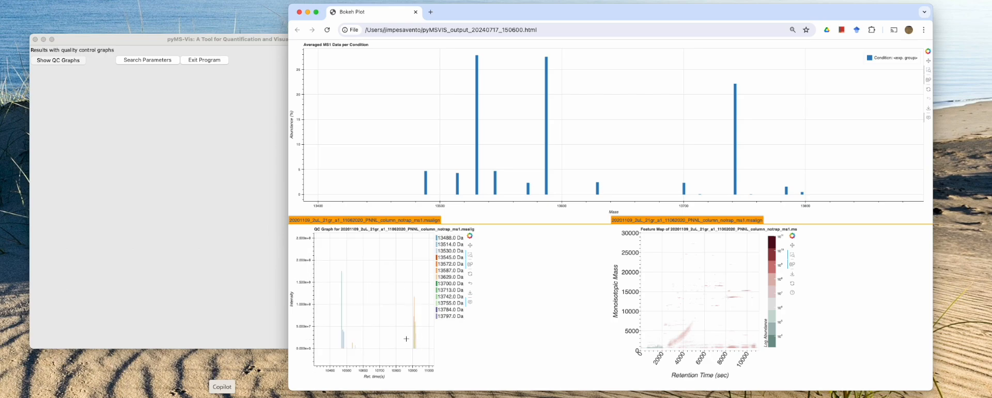
Step: Reset the QC graph, examine the isolated orange peak near 10900 s up close, and restore the full view
left_click(470, 273)
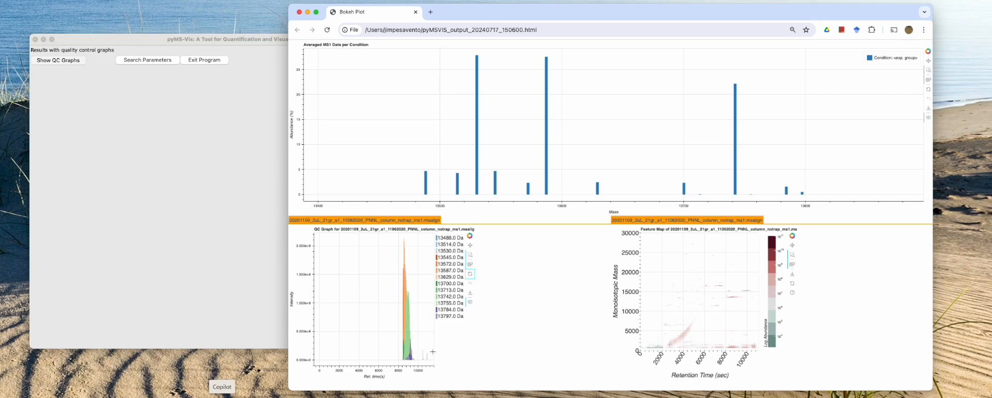
left_click_drag(418, 345, 430, 363)
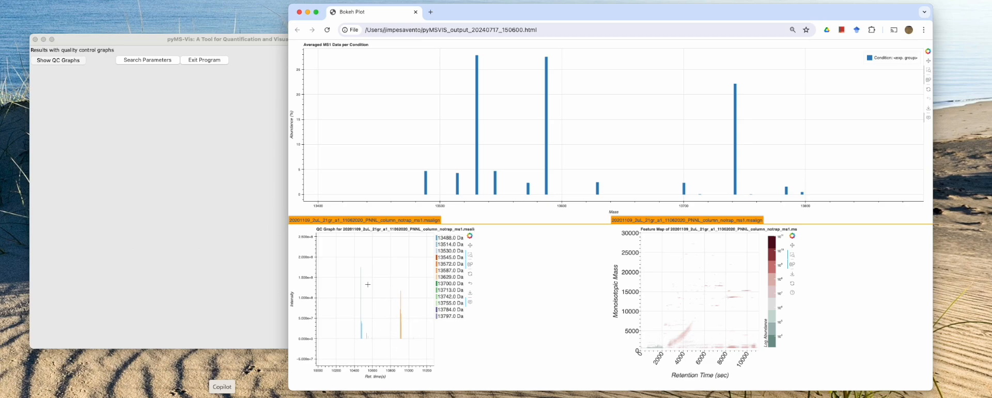
left_click_drag(397, 285, 411, 346)
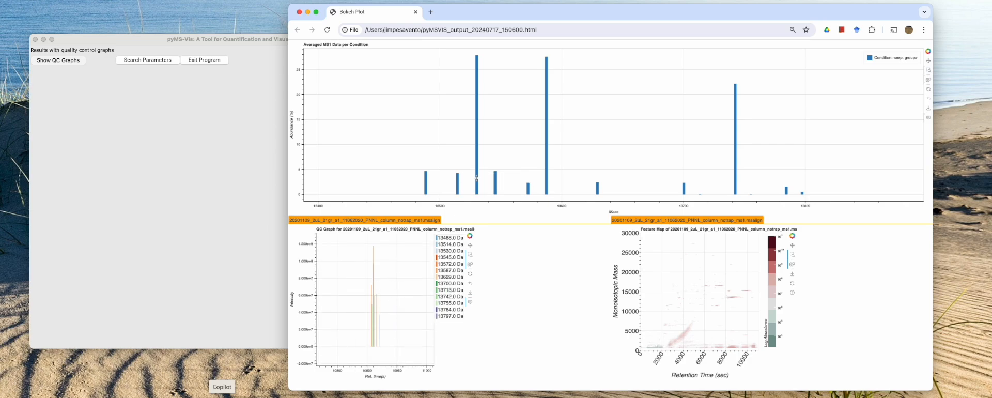
left_click(470, 274)
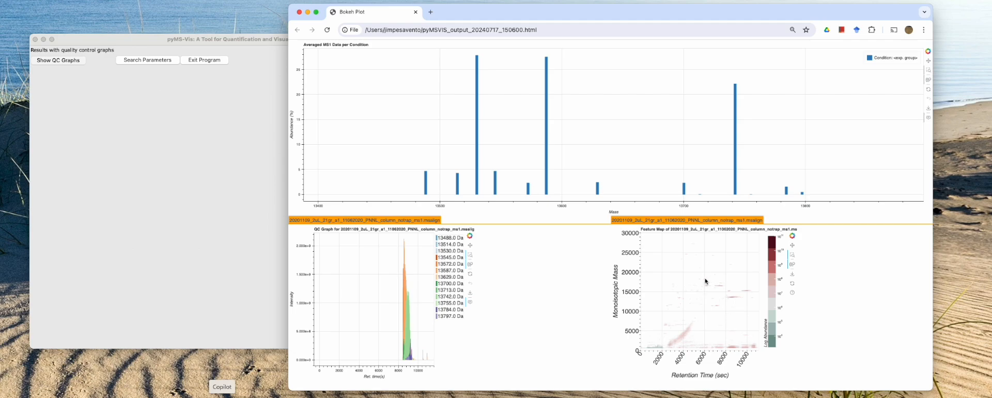
Step: Zoom the feature map in on the cluster near 16500 Da, then widen the range to include the neighbouring mass clusters
left_click_drag(704, 280, 725, 292)
left_click_drag(726, 292, 749, 313)
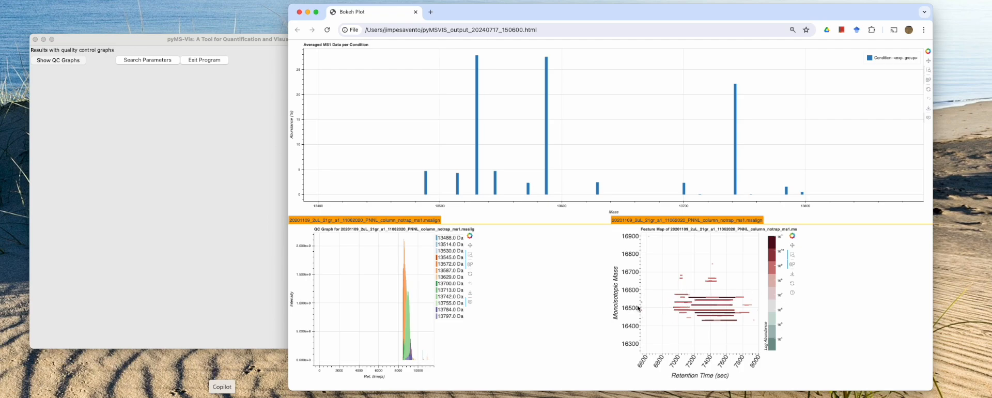
scroll(705, 305, "down", 3)
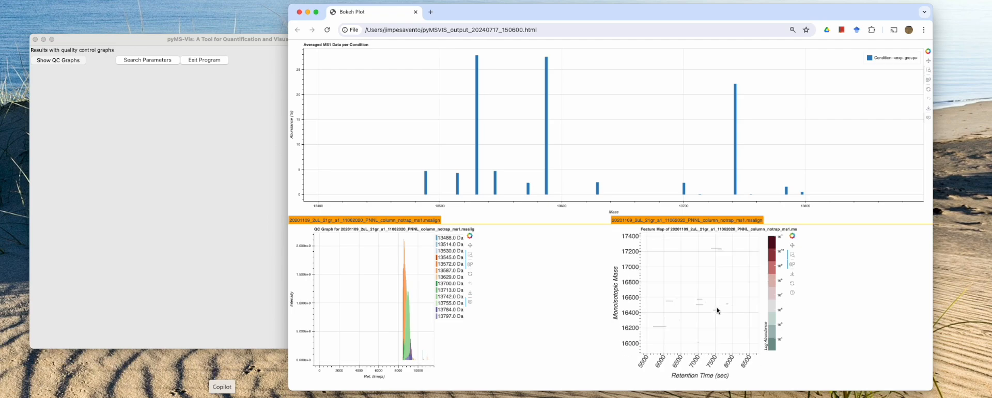
scroll(716, 309, "down", 2)
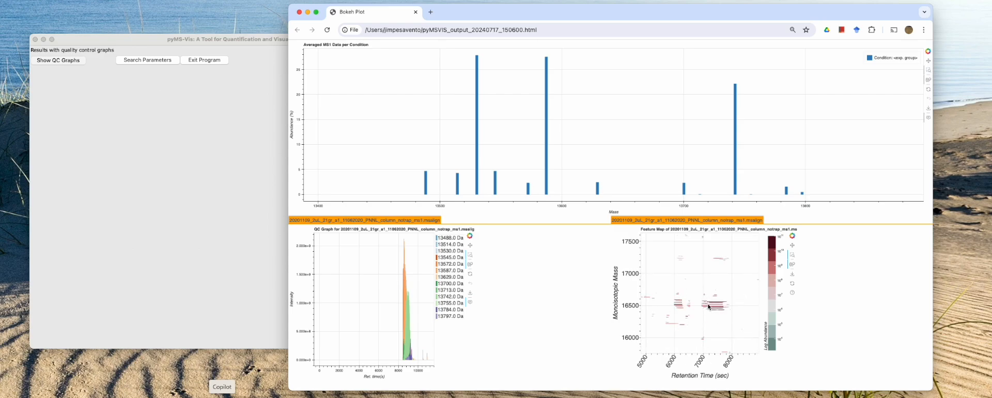
scroll(708, 306, "down", 5)
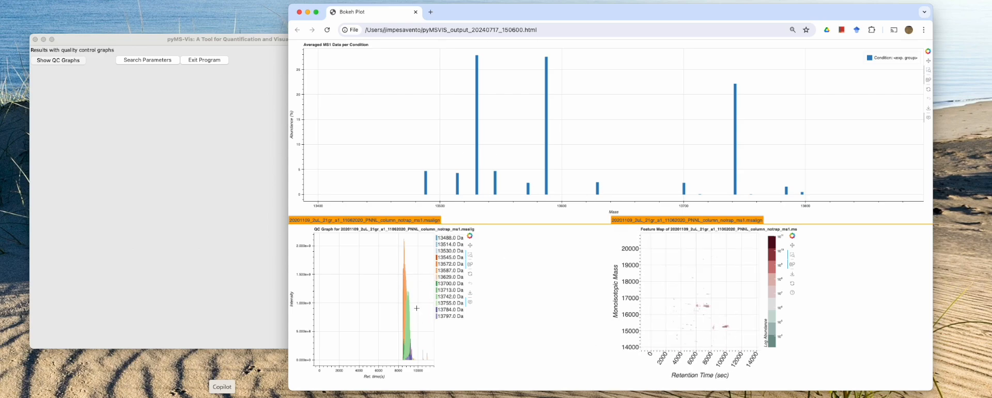
scroll(679, 280, "down", 3)
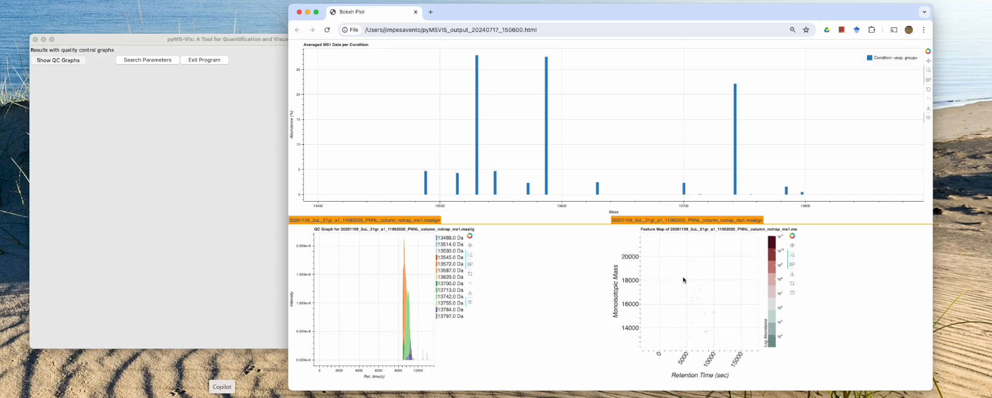
Step: Zoom the feature map in on the cluster between about 13500 and 13900 Da at 8000 to 9500 s
left_click_drag(660, 280, 716, 321)
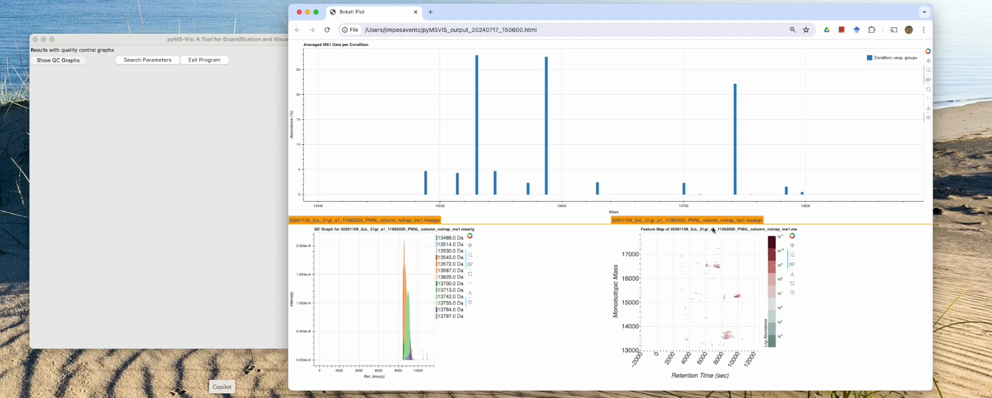
left_click_drag(709, 246, 746, 357)
left_click_drag(668, 320, 733, 347)
left_click_drag(658, 263, 749, 337)
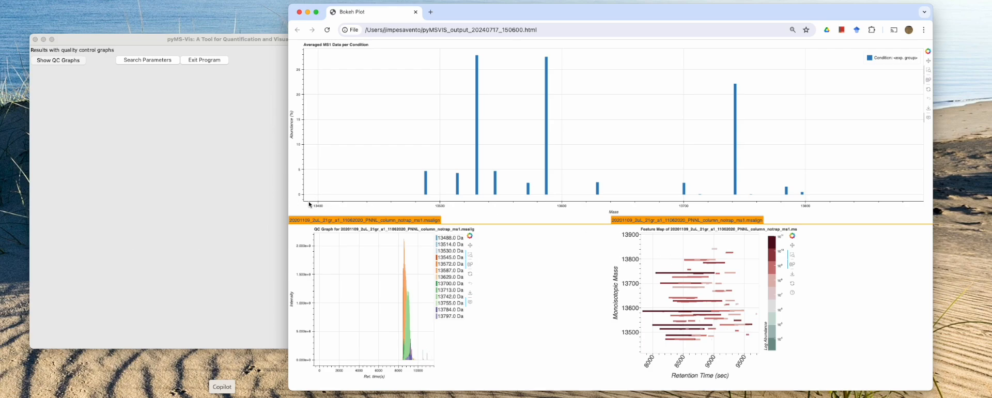
Step: Switch to the pyMS-Vis window, return to the search parameters, and set the search mode to Dynamic
left_click(219, 188)
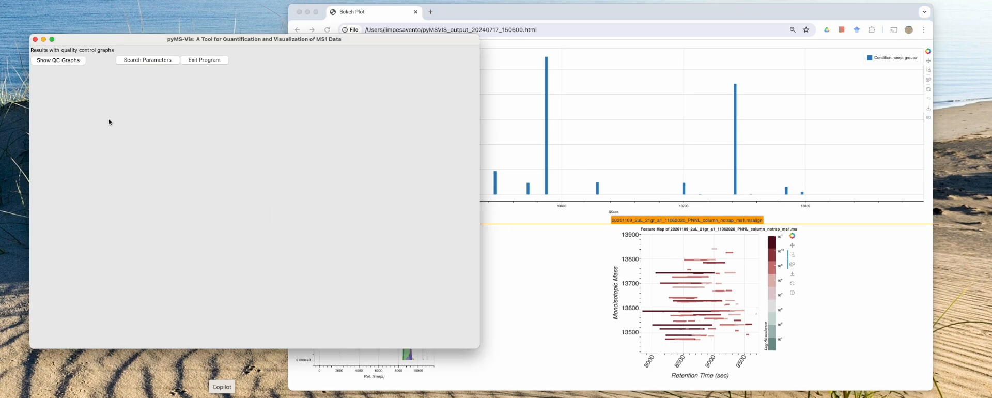
left_click(150, 61)
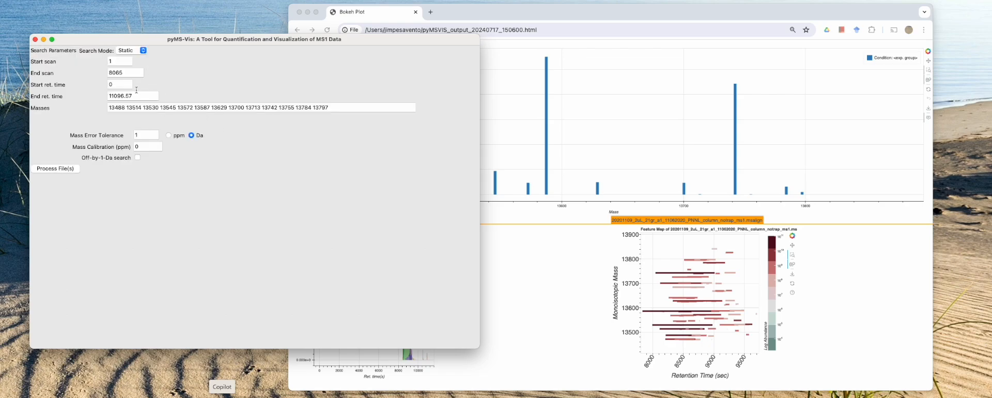
left_click(129, 50)
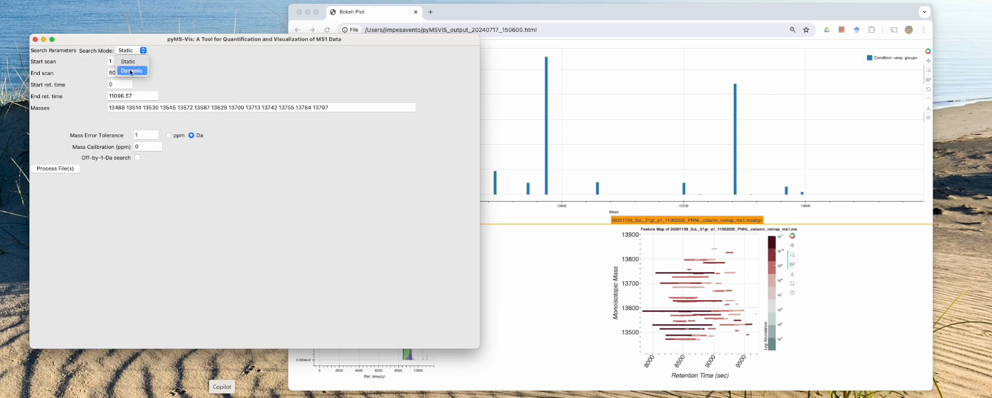
left_click(132, 71)
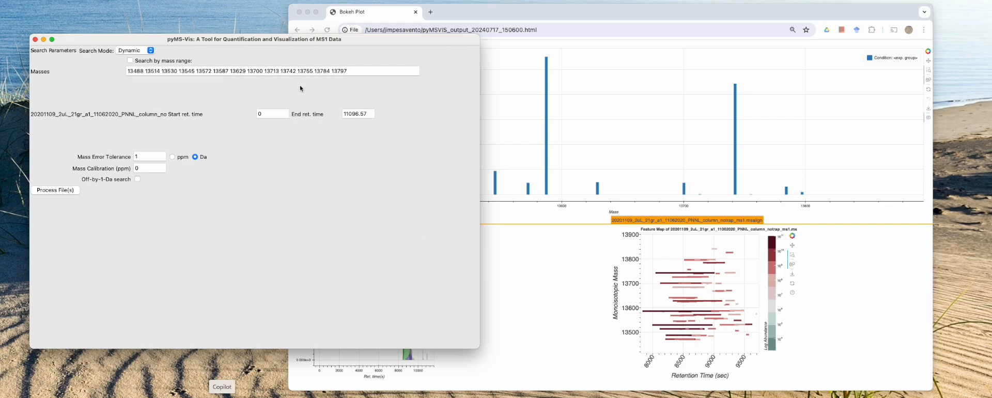
Step: Check where the main peaks begin by zooming in on the QC graph, and set the start retention time to 8400
left_click(219, 71)
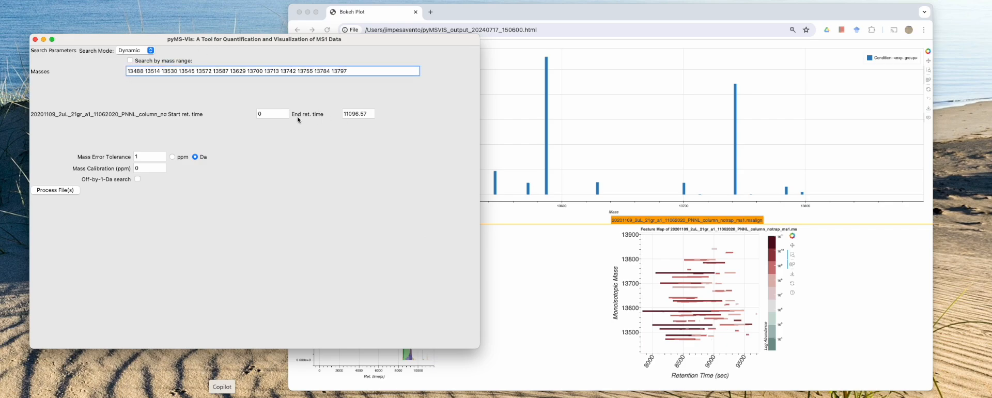
left_click(288, 114)
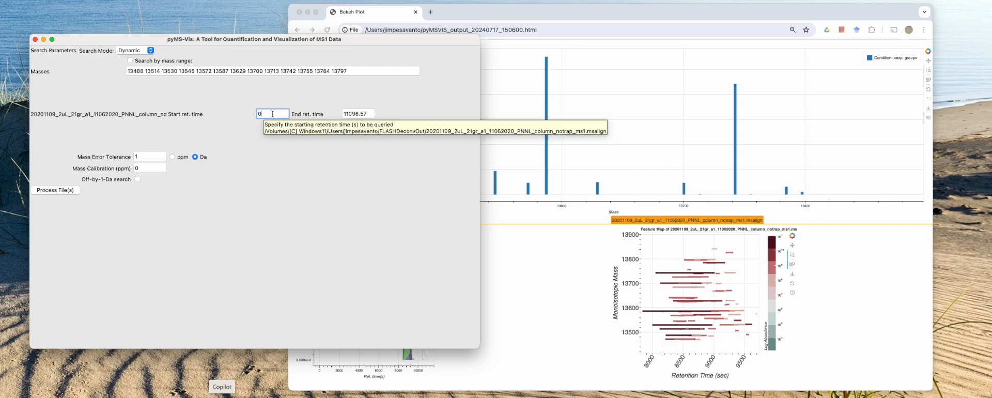
left_click(512, 362)
left_click_drag(401, 273, 418, 366)
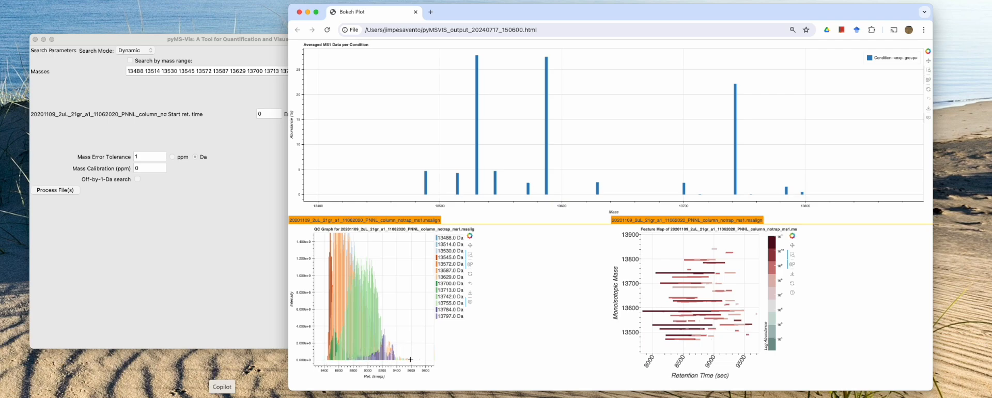
left_click(235, 234)
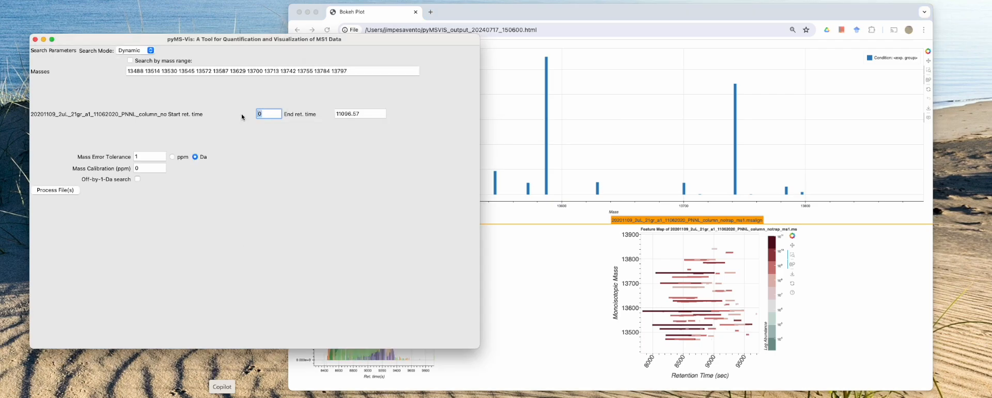
type("8400")
key("Tab")
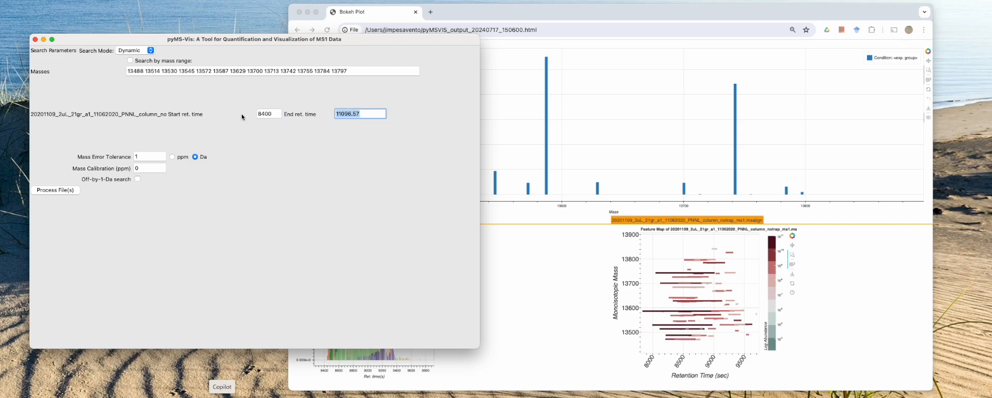
Step: Process the files with an end retention time of 9600, and calculate the average and standard deviation
type("9600")
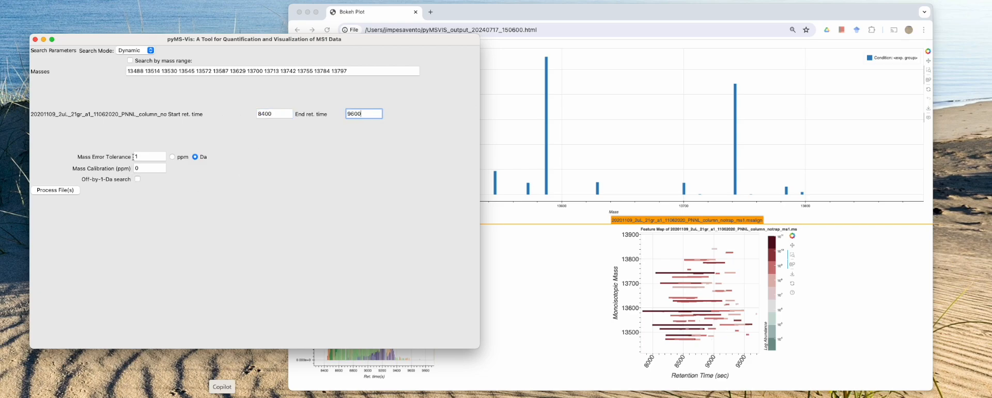
left_click(69, 190)
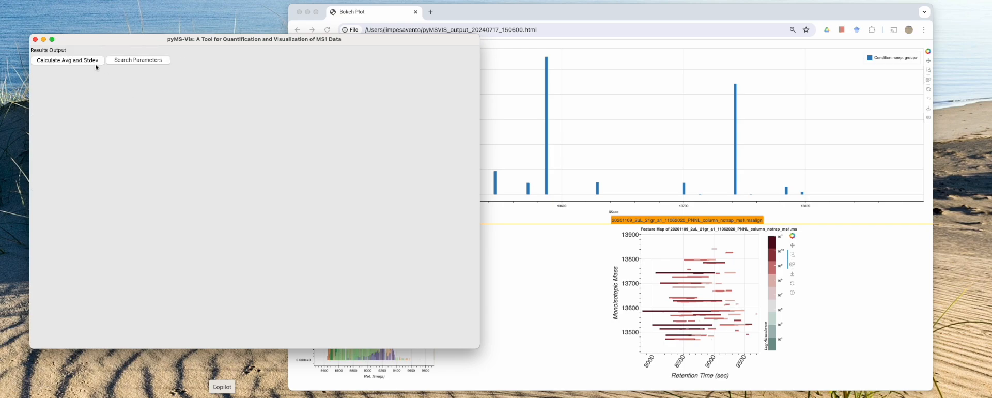
left_click(96, 65)
left_click(69, 62)
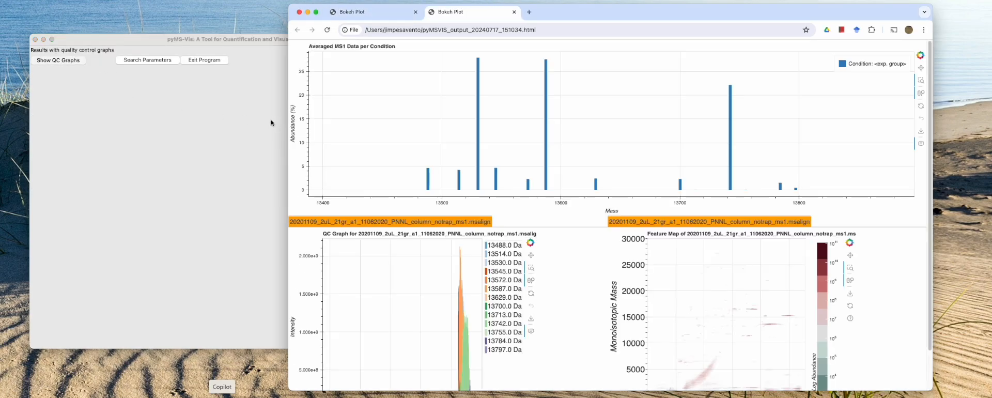
Step: Compare the abundance plots of the new and previous search reports, resetting the new abundance plot to its full range
scroll(517, 310, "down", 2)
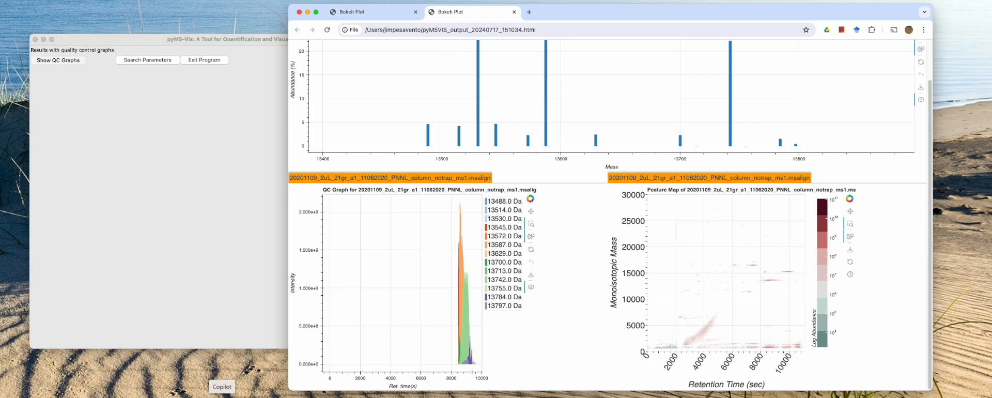
scroll(600, 227, "up", 2)
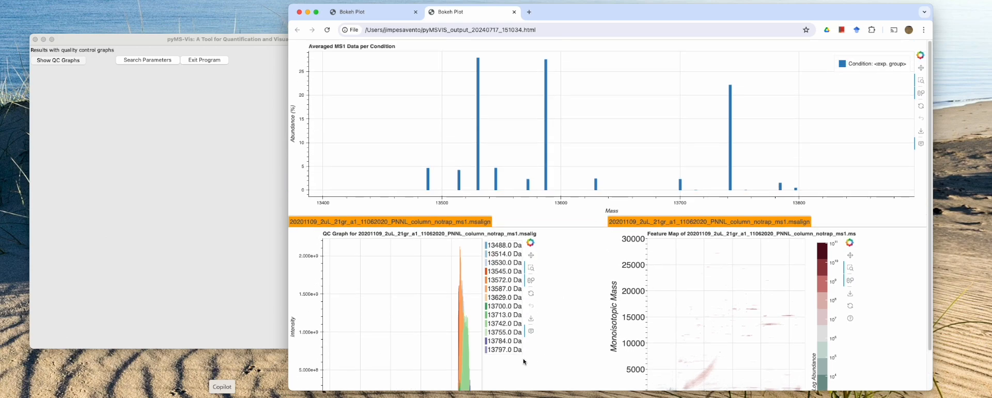
scroll(548, 109, "down", 3)
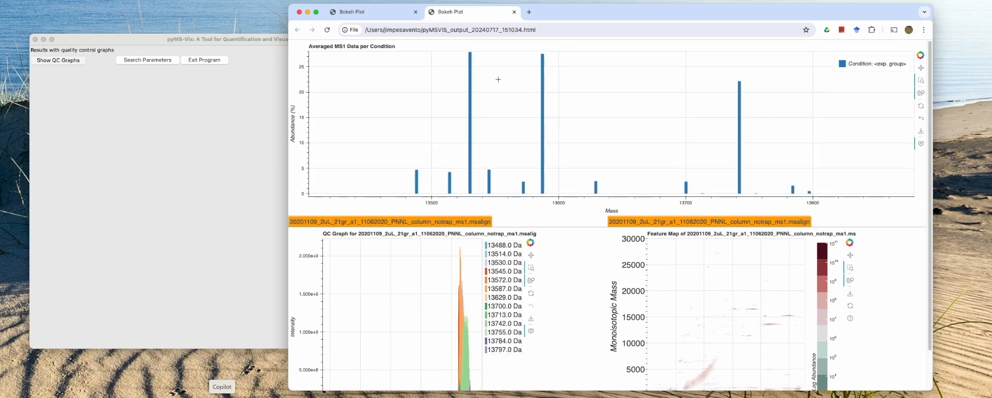
left_click(368, 11)
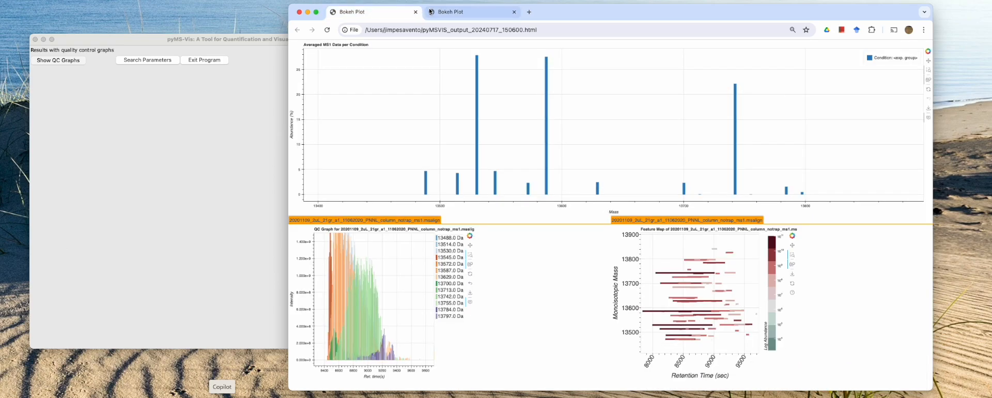
left_click(452, 12)
scroll(537, 179, "up", 1)
scroll(547, 175, "up", 2)
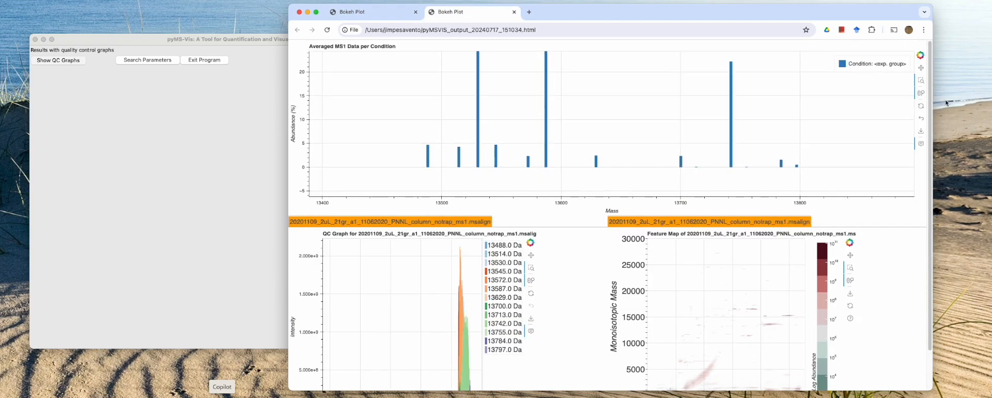
left_click(921, 106)
left_click(365, 12)
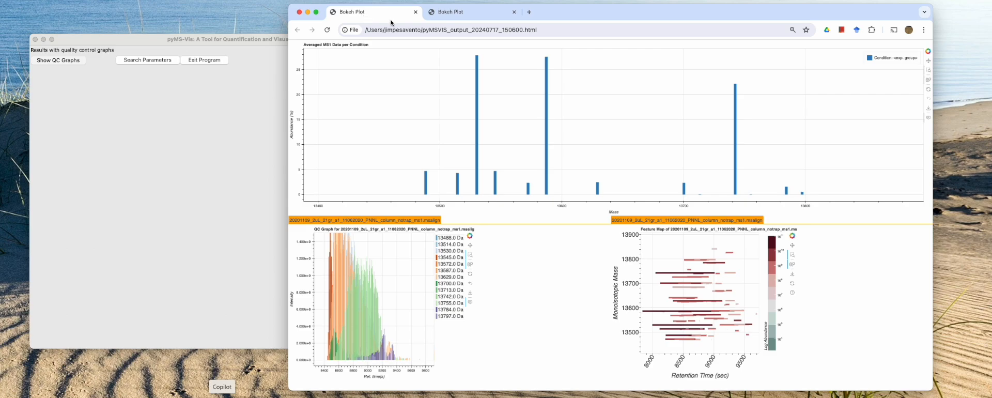
left_click(431, 13)
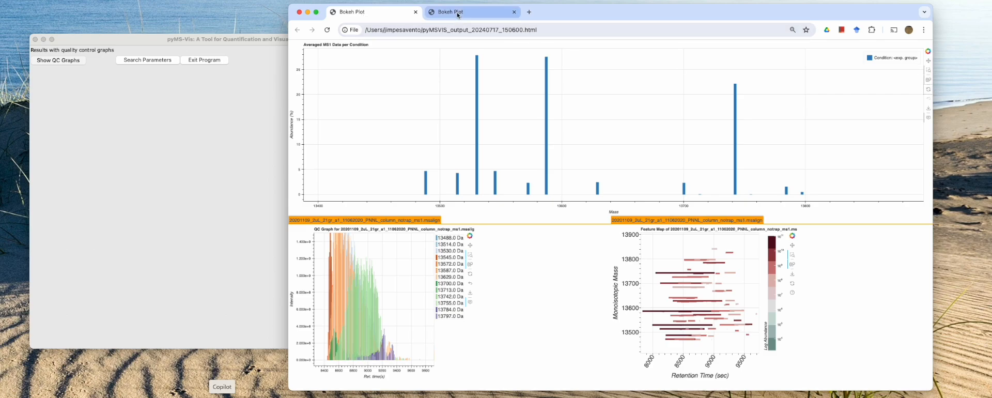
left_click(406, 14)
left_click(493, 13)
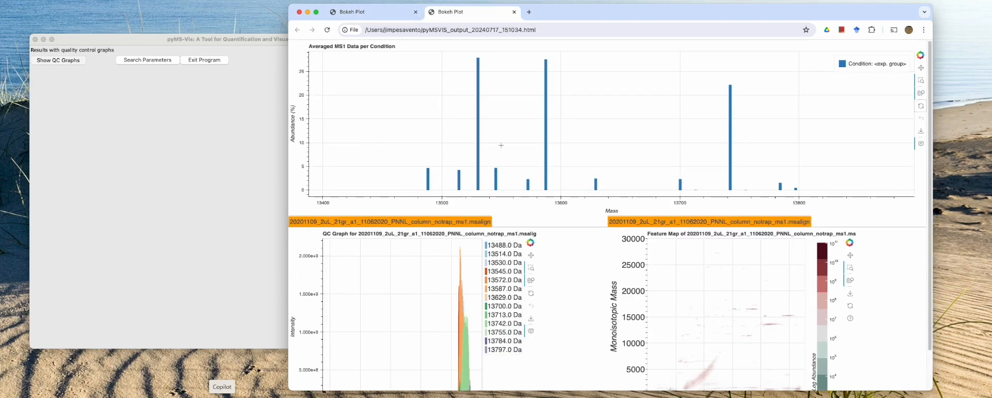
Step: Examine the new report's abundance plot and QC graph, and reset the QC graph to its full range
scroll(480, 257, "down", 1)
scroll(574, 296, "down", 2)
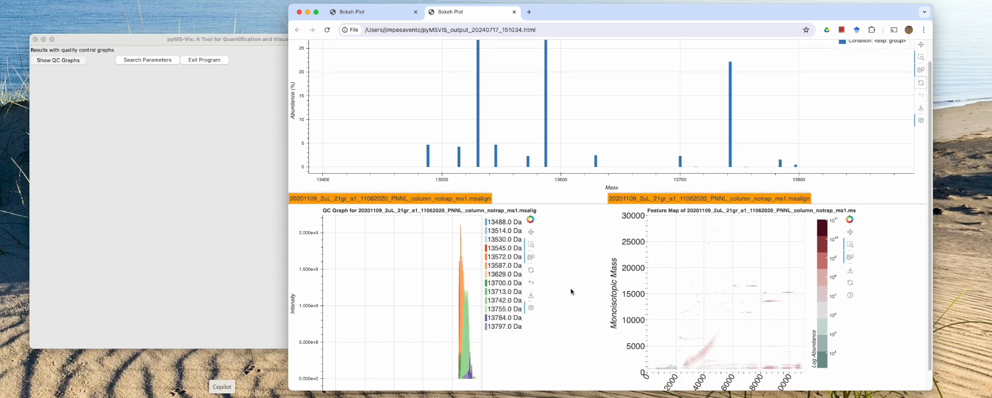
scroll(579, 239, "up", 2)
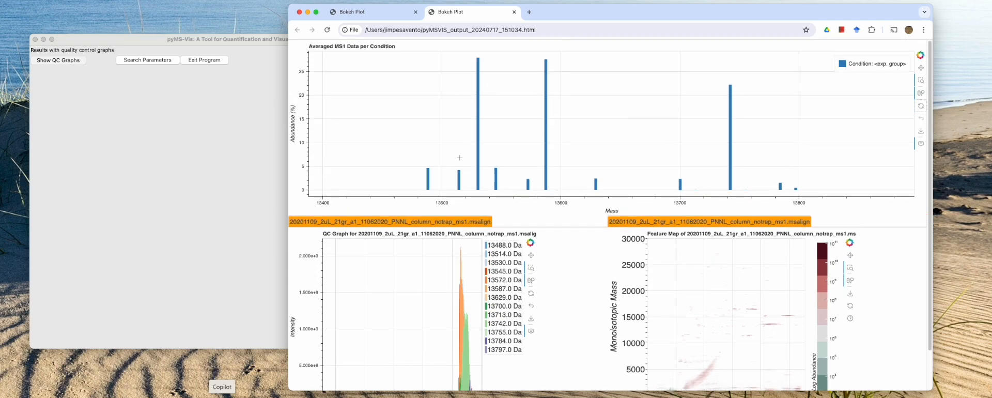
scroll(547, 260, "down", 2)
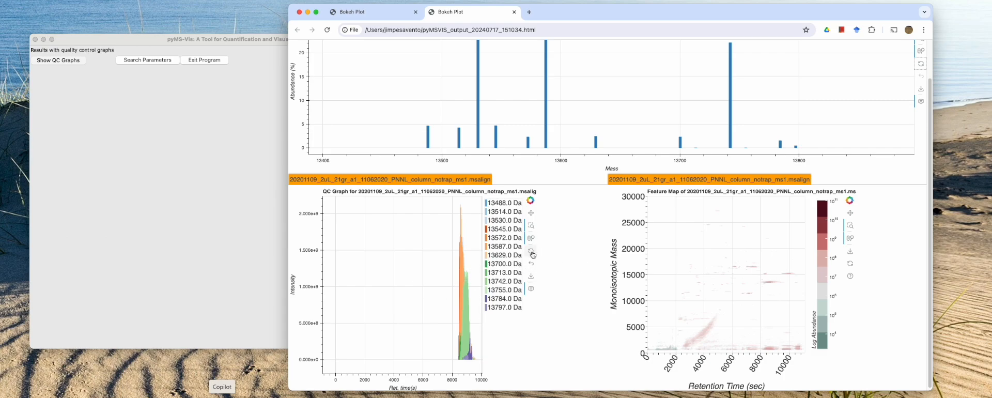
left_click(533, 253)
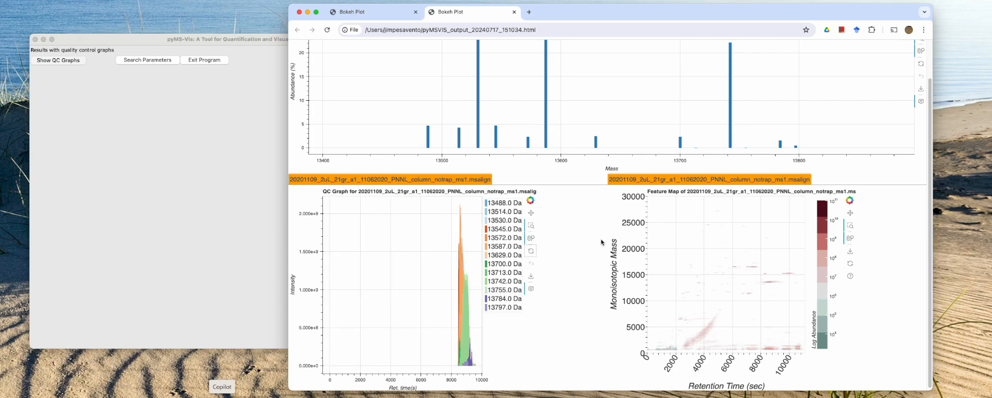